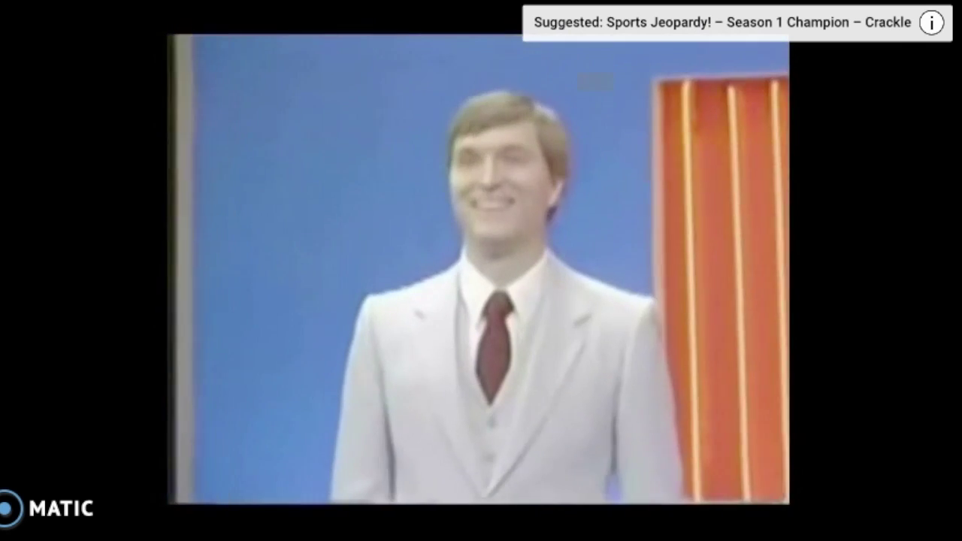
Open the info card panel on the classic Jeopardy! YouTube clip.
click(930, 22)
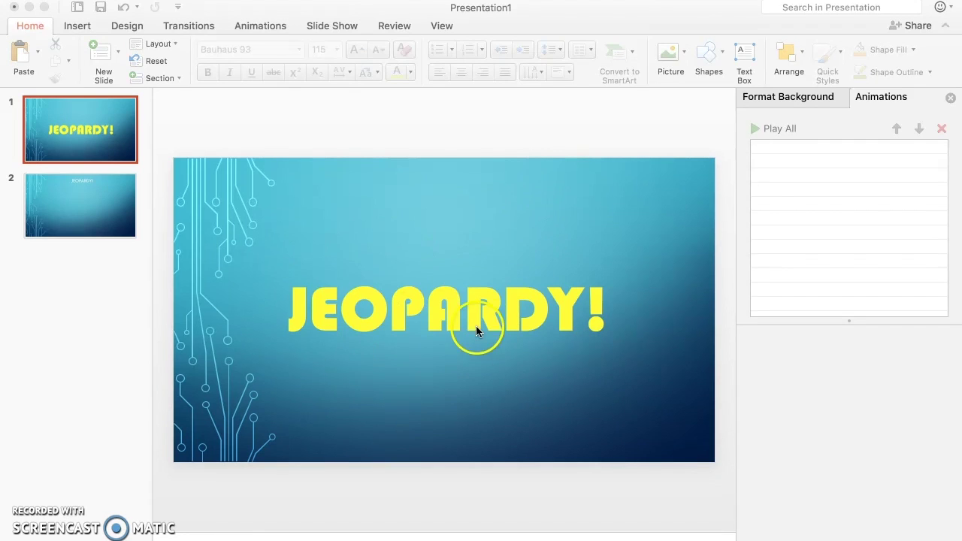
Apply the Pinwheel entrance effect to the yellow JEOPARDY! title, then go to slide 2.
click(394, 338)
click(264, 312)
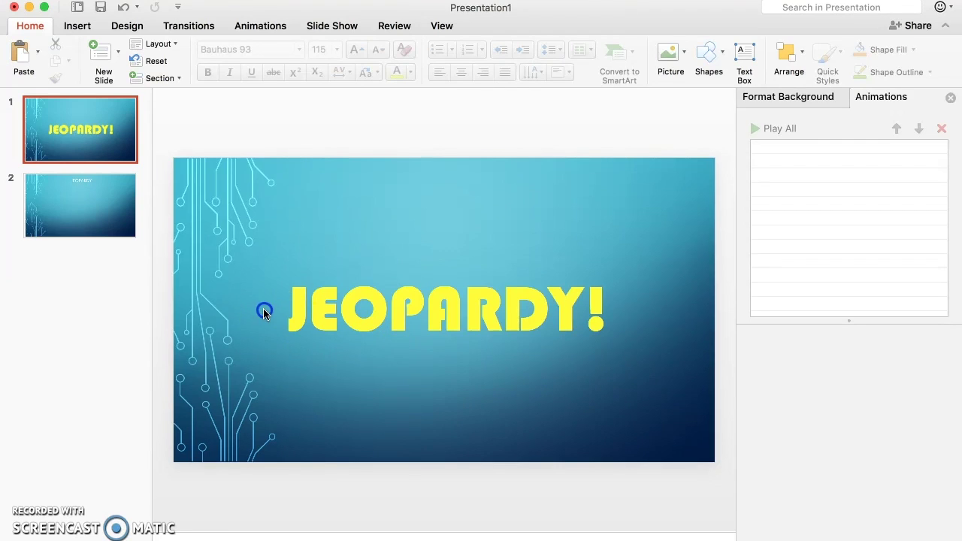
click(309, 366)
click(306, 337)
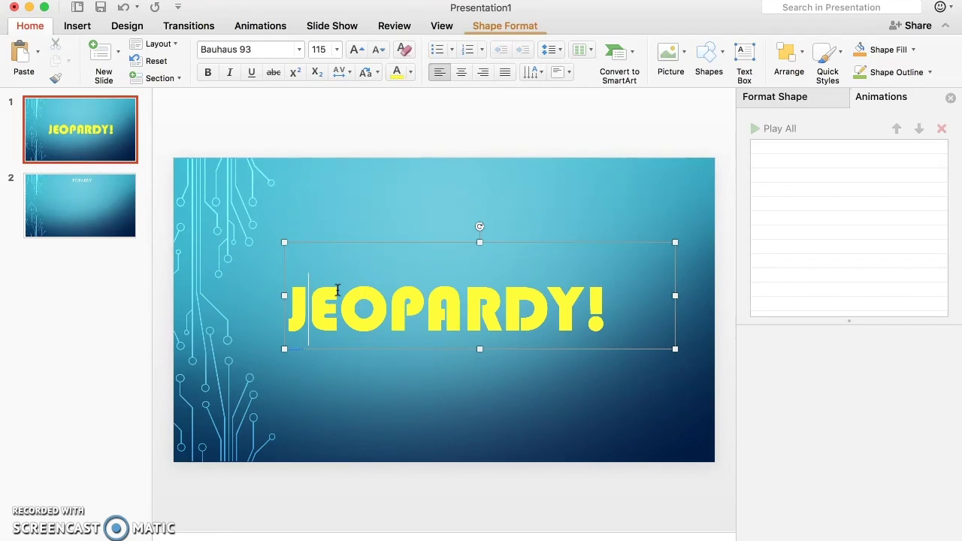
click(260, 26)
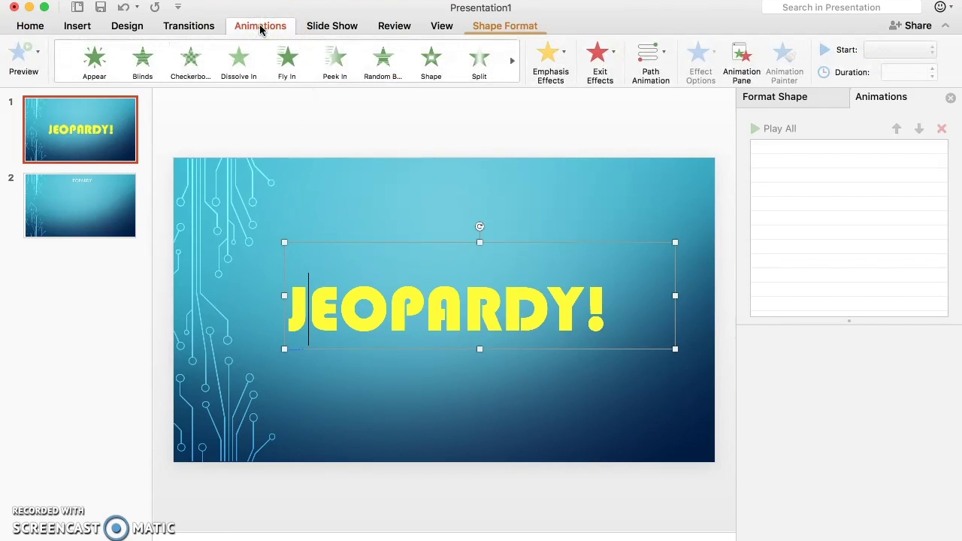
click(511, 62)
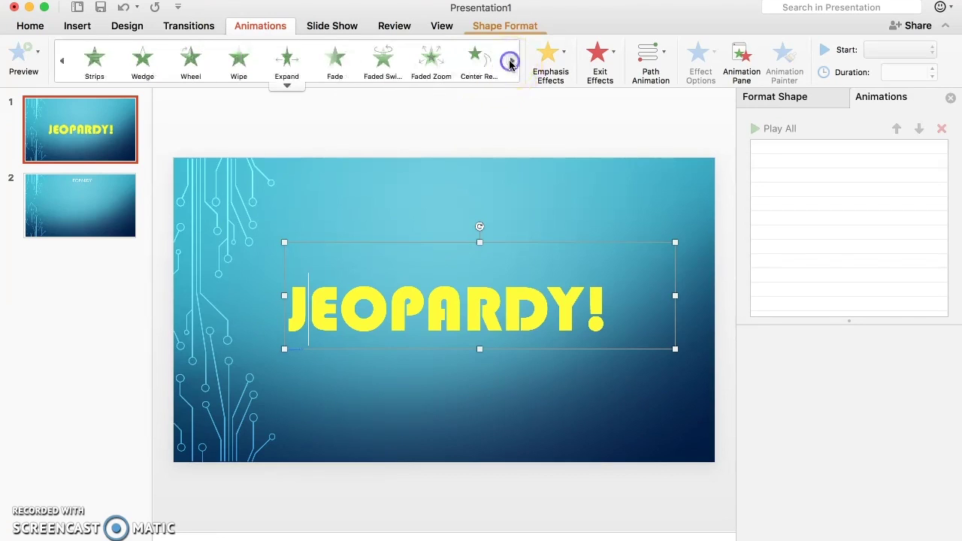
click(510, 61)
click(511, 62)
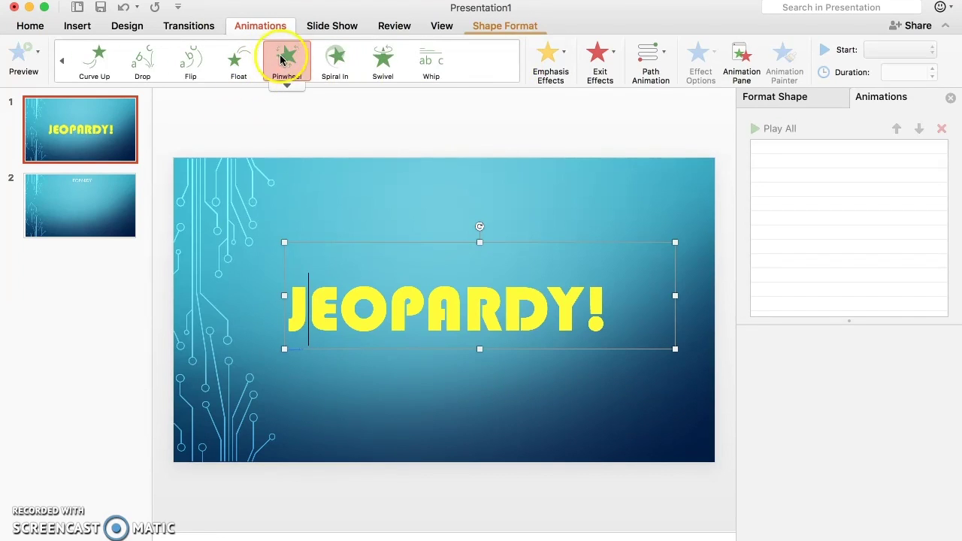
click(286, 62)
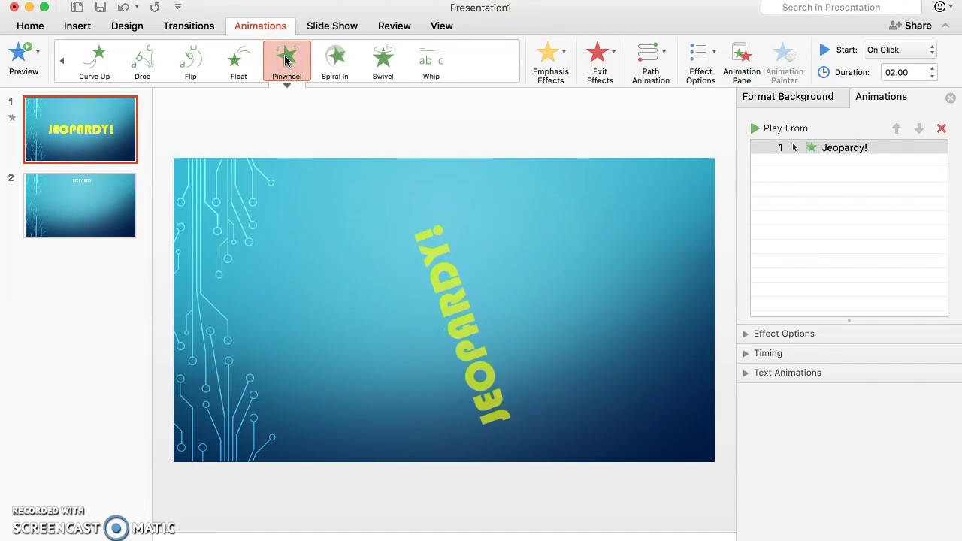
click(267, 312)
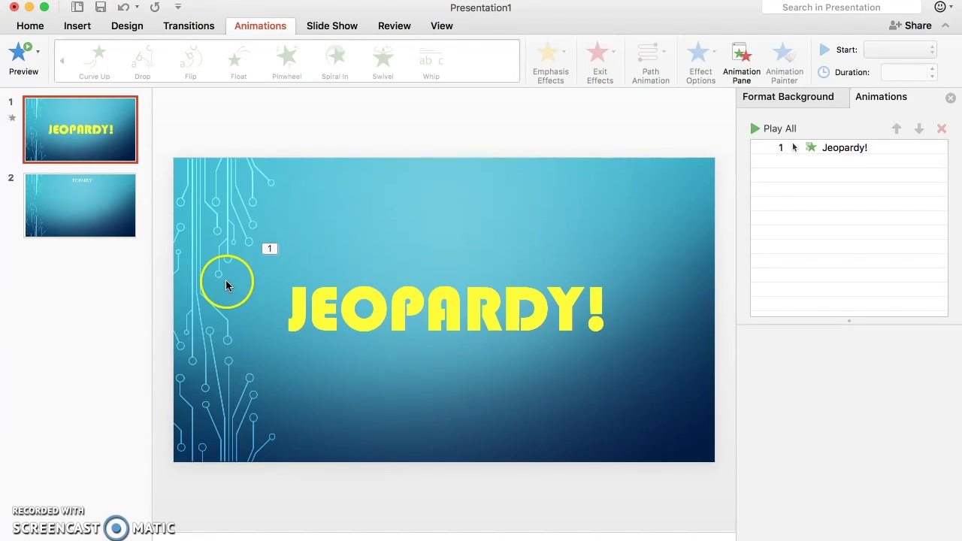
click(73, 206)
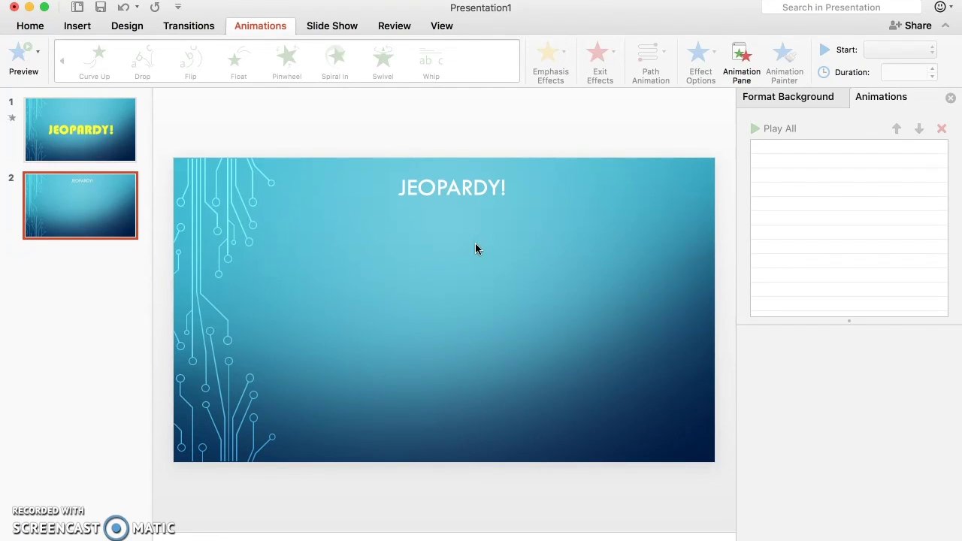
Draw a green rounded rectangle, about 4.8 × 1.98 cm, below the JEOPARDY! title.
click(275, 336)
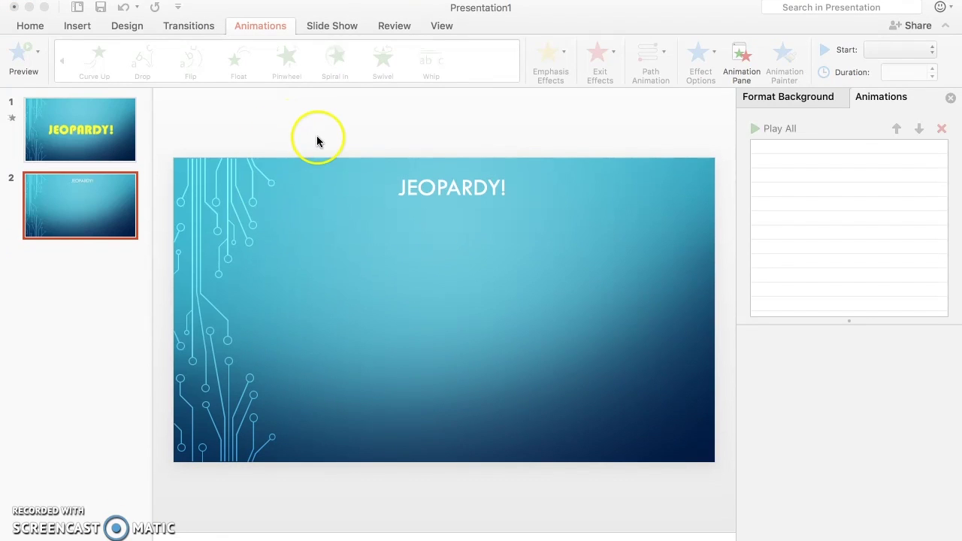
click(78, 29)
click(305, 56)
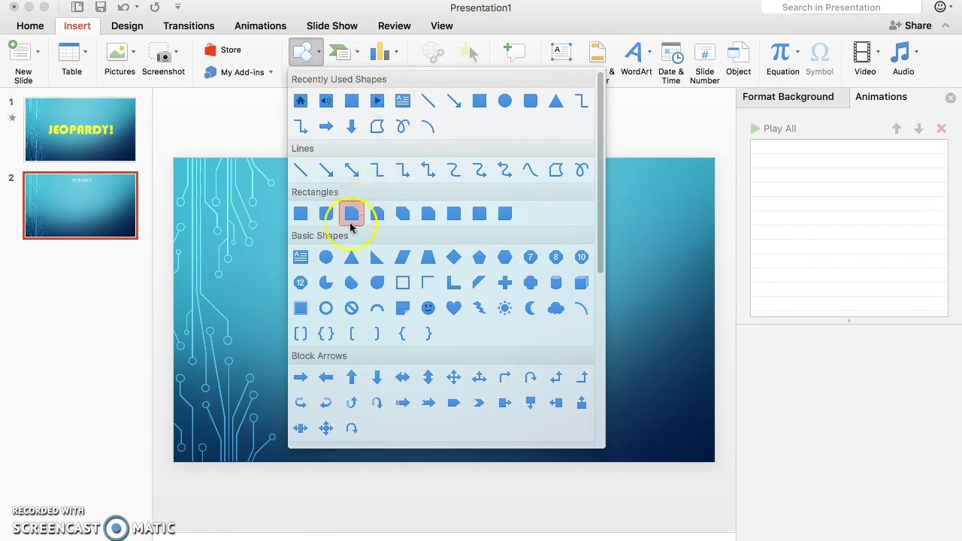
click(325, 216)
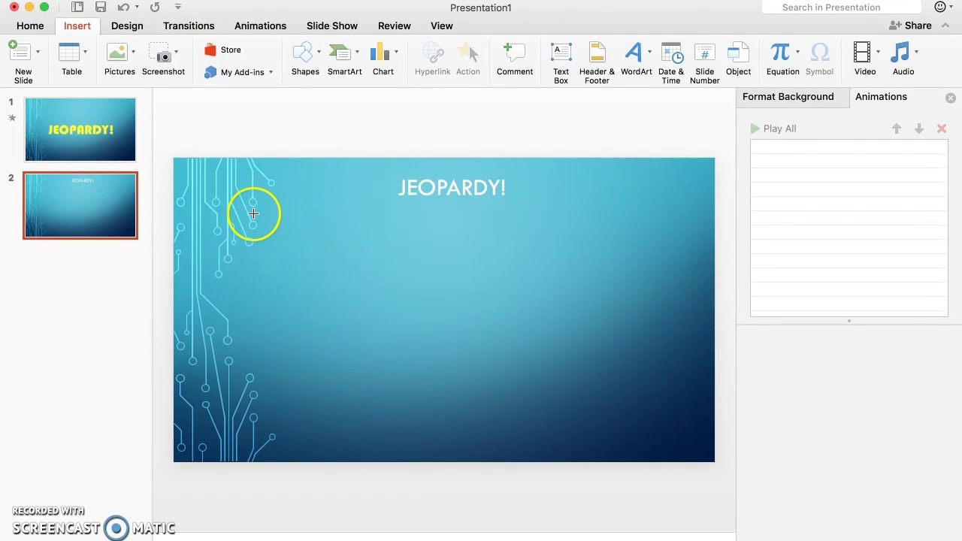
drag(253, 213, 334, 245)
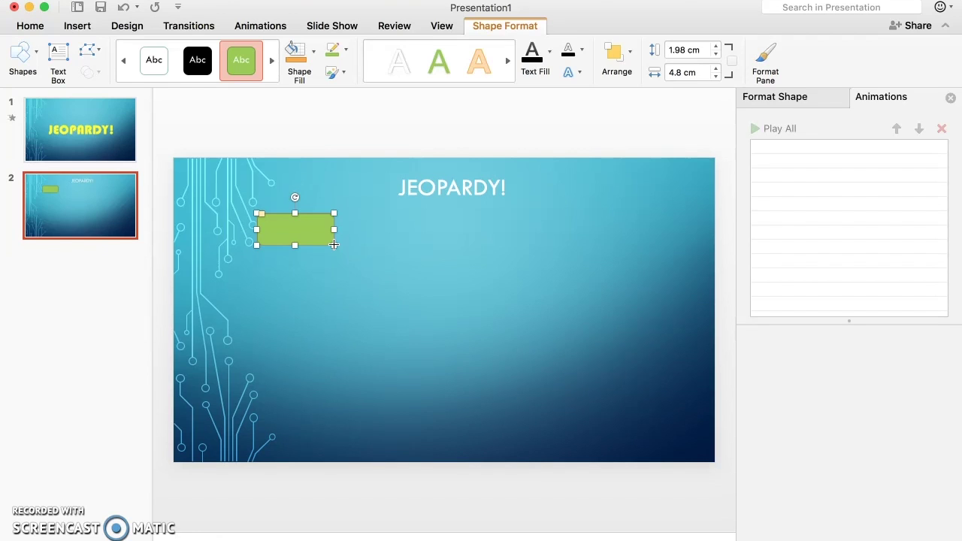
Move the rectangle up-left and duplicate it into a column of six tiles.
click(307, 233)
drag(306, 233, 281, 224)
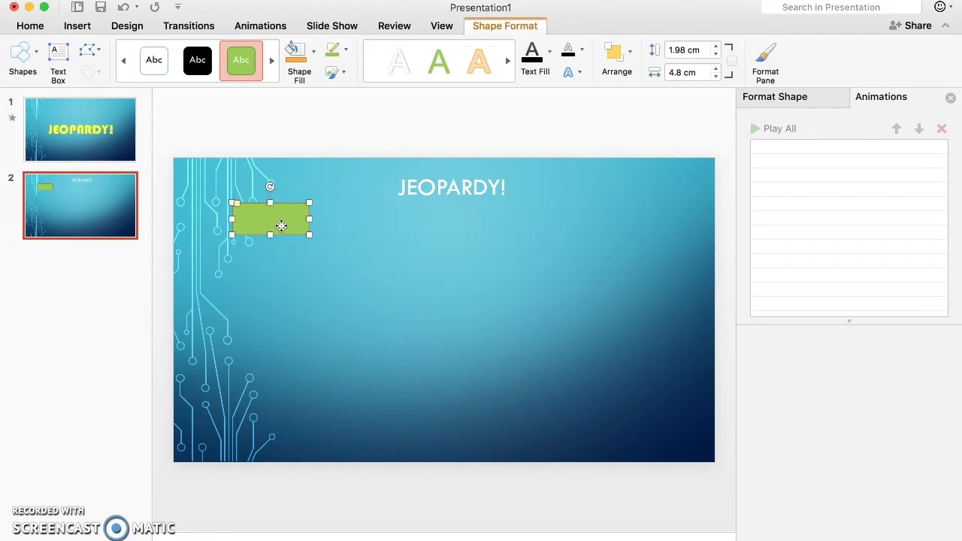
key(super+d)
drag(281, 225, 274, 258)
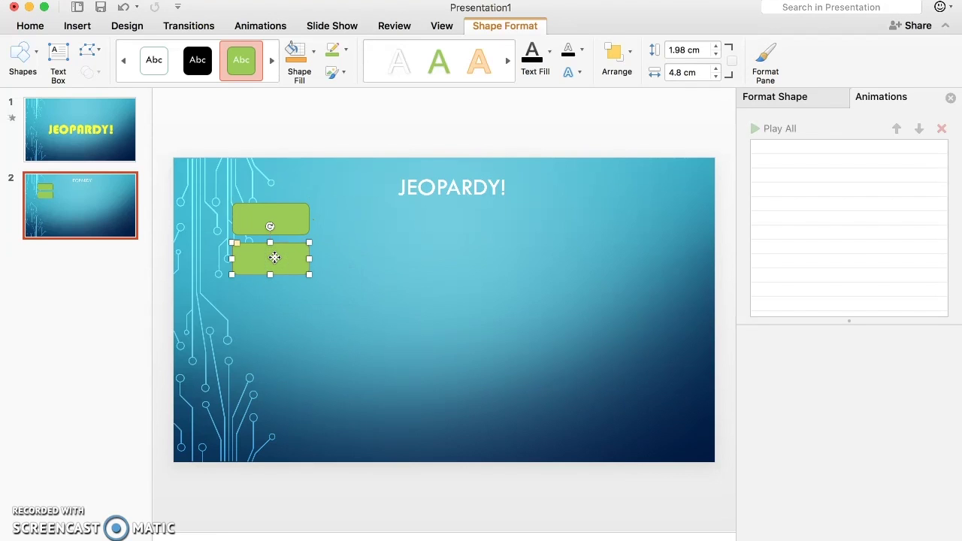
key(super+d)
key(super+d)
key(super+d)
key(super+d)
Fill the tiles below the header with greens shading from pale to dark.
click(270, 218)
click(943, 312)
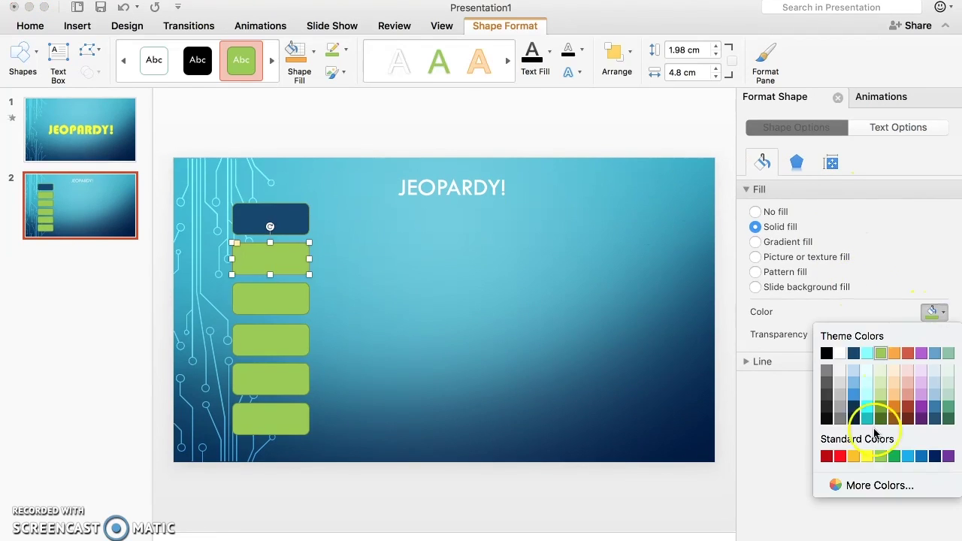
click(880, 367)
key(Tab)
click(943, 312)
click(879, 381)
key(Tab)
click(942, 312)
click(880, 394)
key(Tab)
click(942, 312)
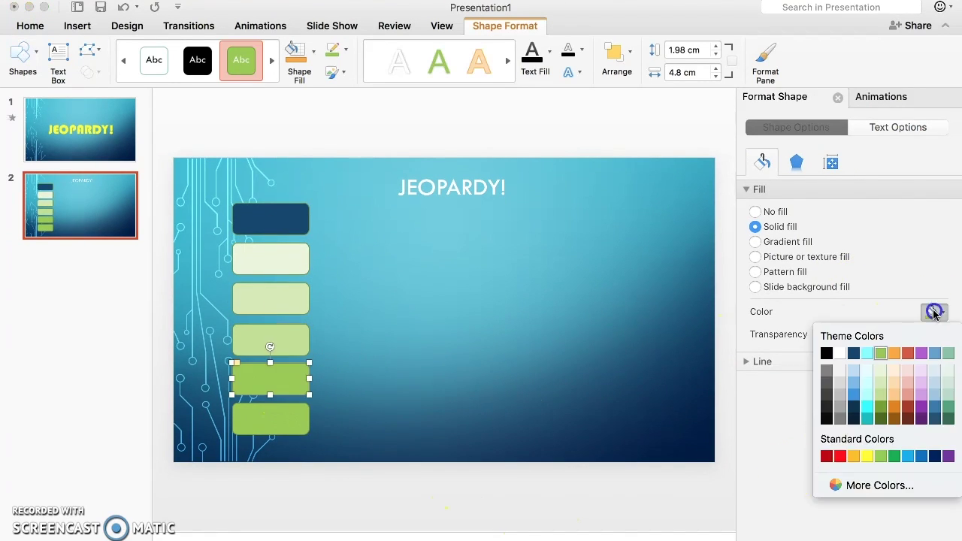
click(880, 407)
key(Tab)
click(943, 312)
click(880, 421)
Label the tiles 100, 200, 300, 400 and 500 in dark navy text.
click(270, 260)
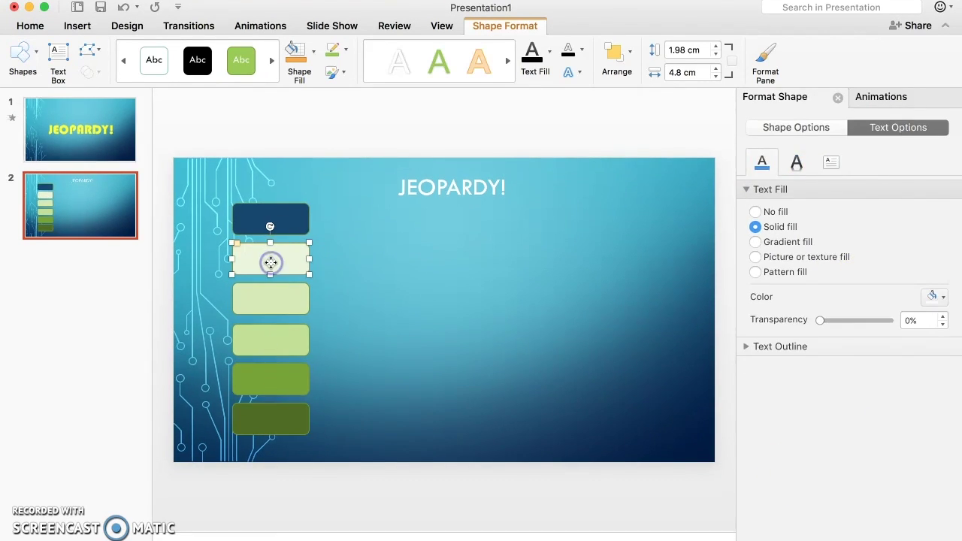
click(281, 295)
shift+click(279, 272)
click(942, 296)
click(866, 339)
click(269, 329)
shift+click(279, 379)
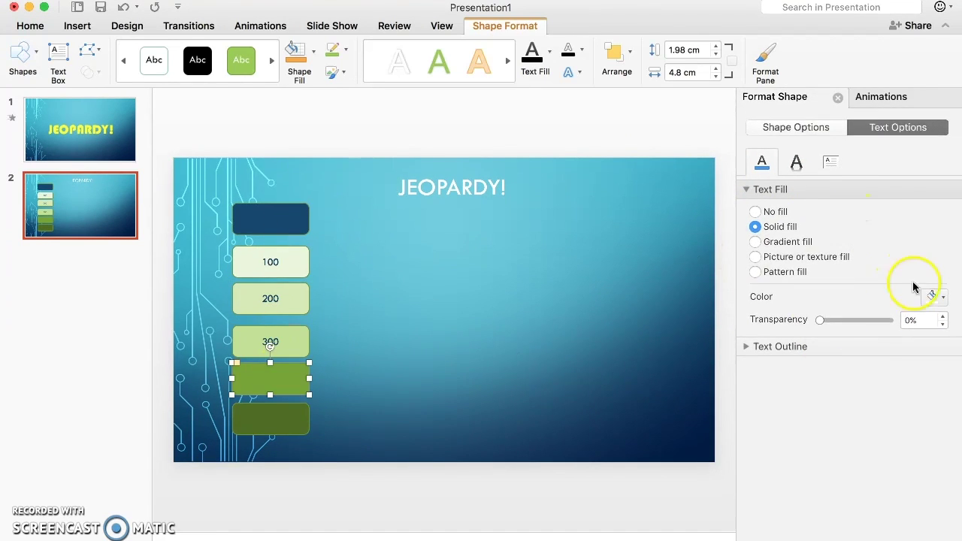
click(943, 296)
click(866, 338)
click(278, 419)
click(304, 230)
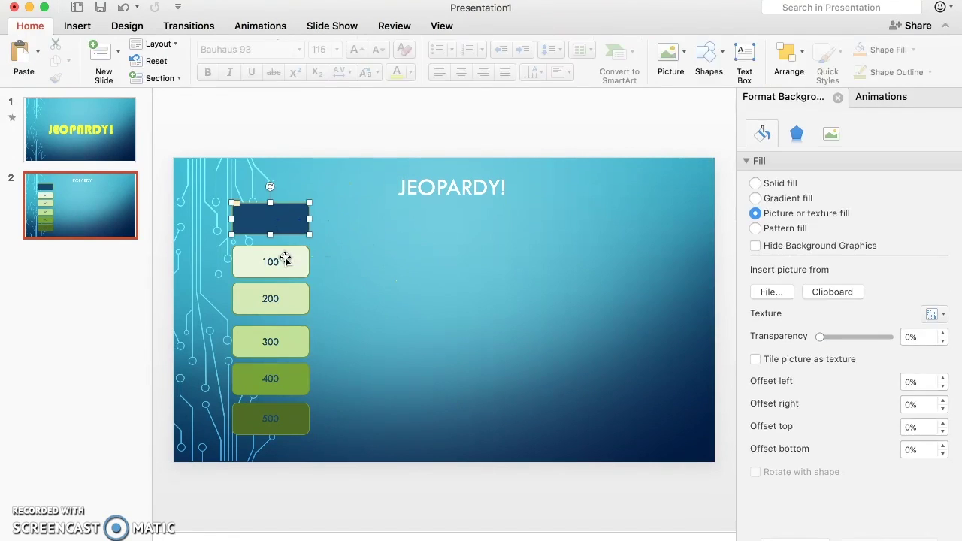
Select the six-tile column and paste four copies across the slide as columns.
shift+click(275, 262)
shift+click(271, 298)
shift+click(270, 341)
shift+click(270, 378)
shift+click(272, 418)
key(super+v)
drag(277, 218, 532, 219)
key(super+v)
key(super+v)
key(super+v)
drag(267, 223, 614, 215)
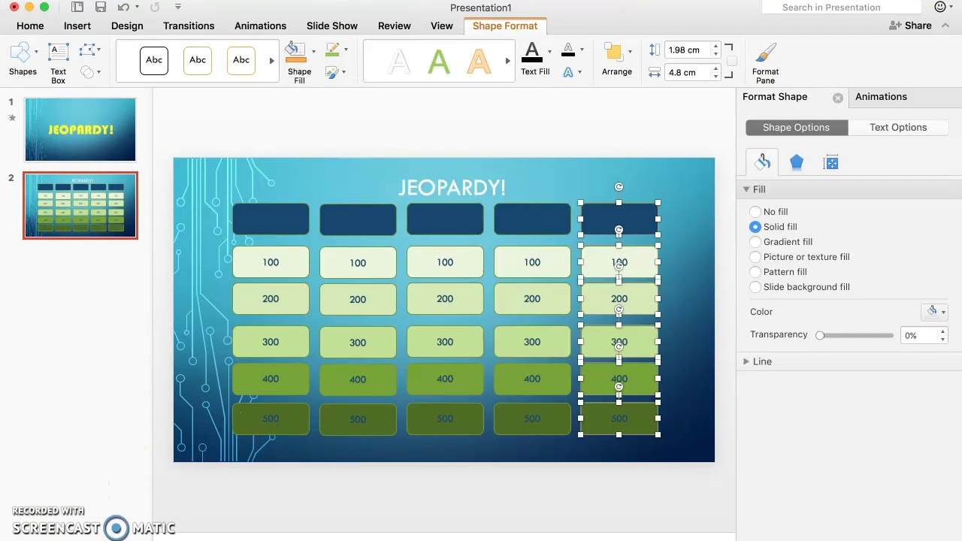
Add a blank third slide after the board and switch to Slide Master view.
click(104, 389)
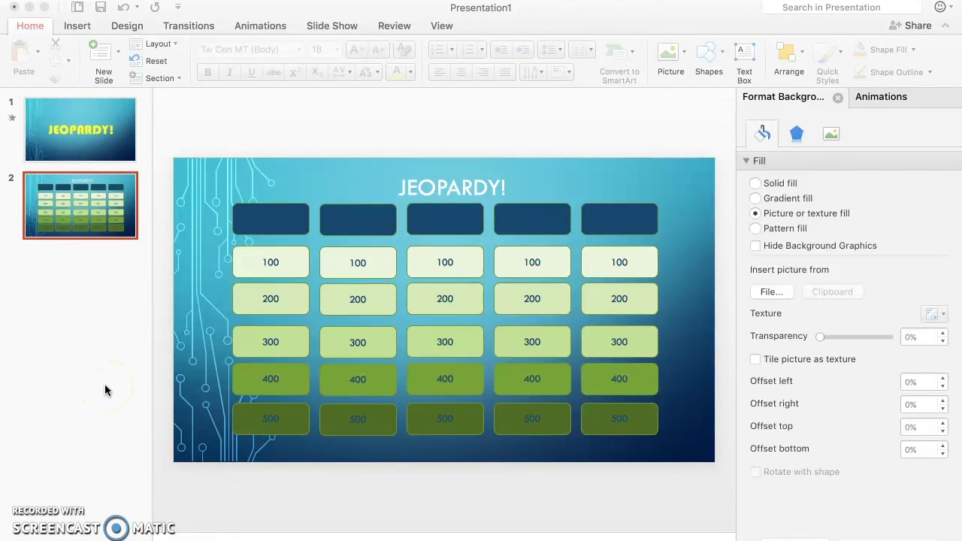
click(99, 56)
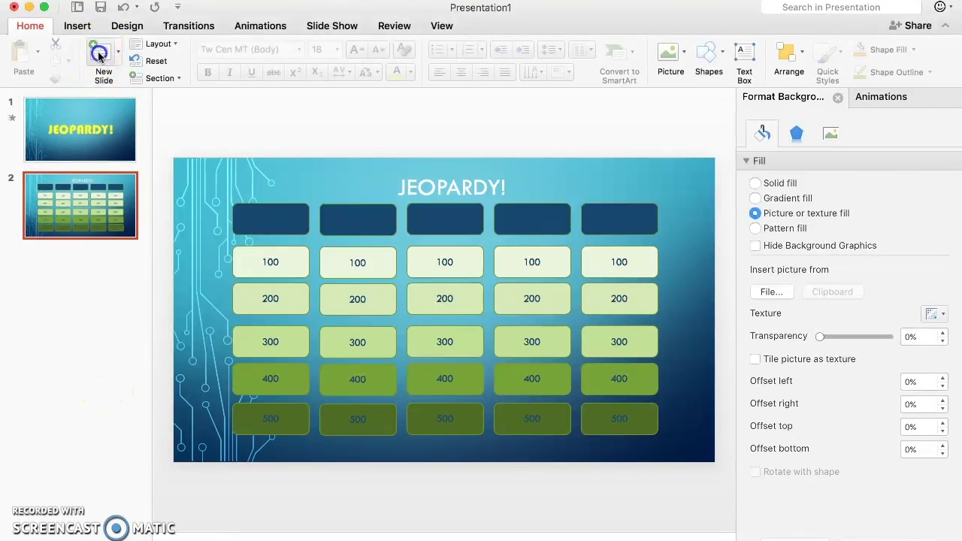
click(98, 56)
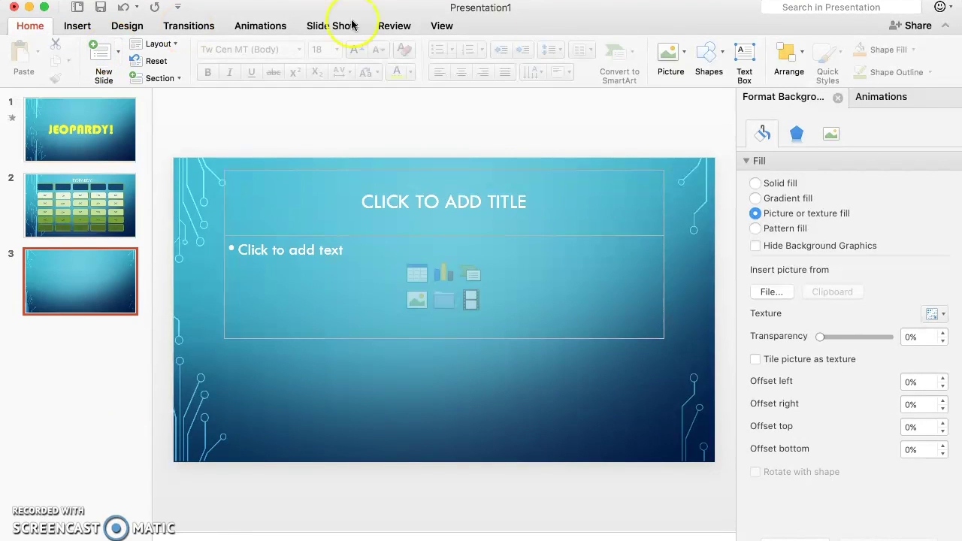
click(439, 27)
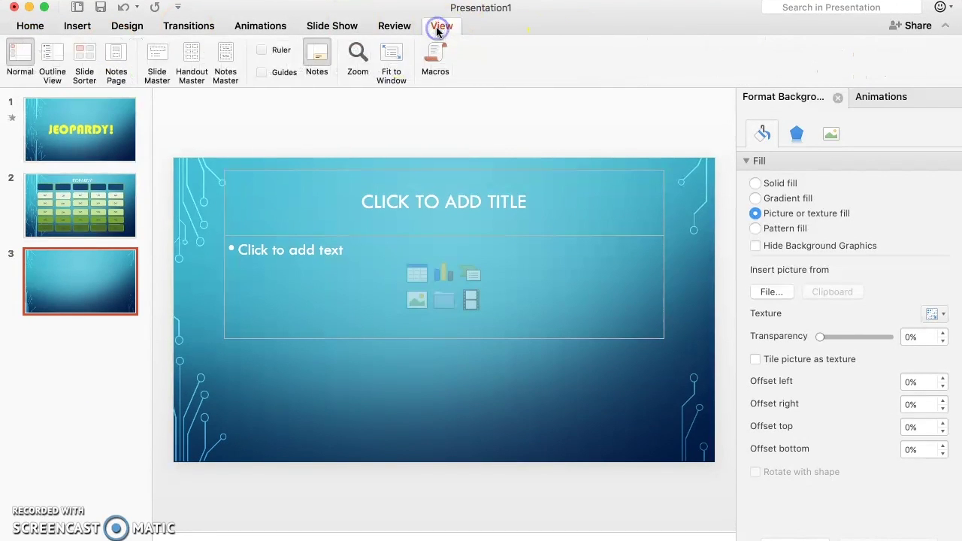
click(157, 59)
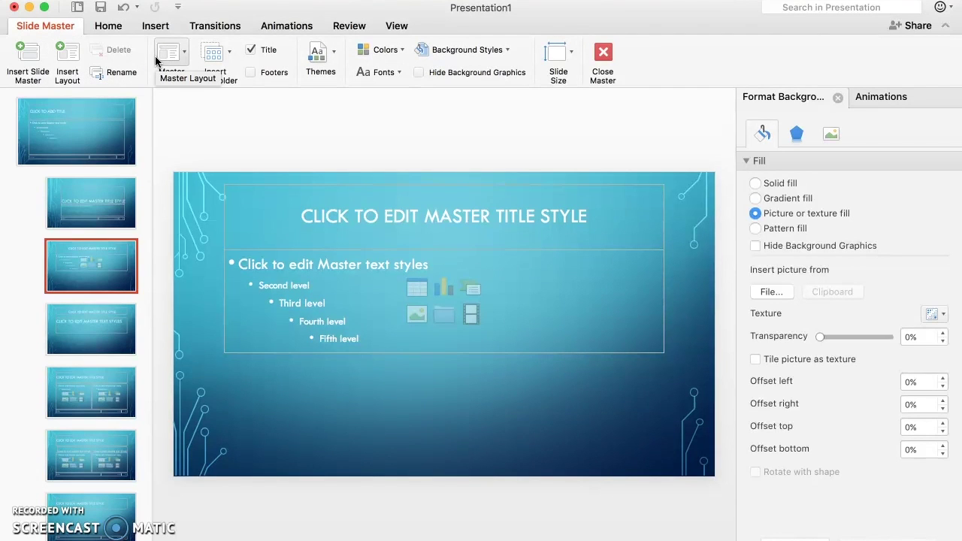
Draw a custom action button, about 9.93 × 2.49 cm, at bottom centre linked to Next Slide.
click(164, 200)
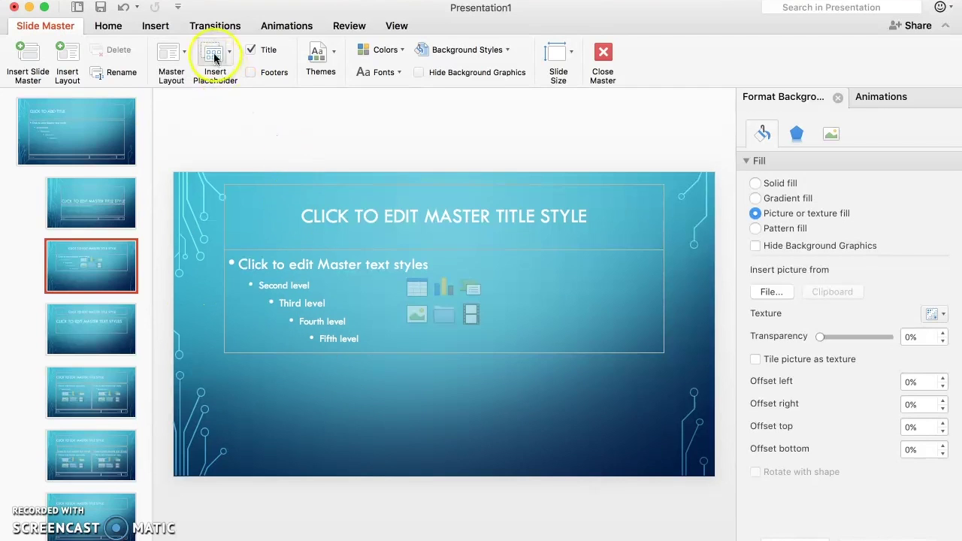
click(156, 28)
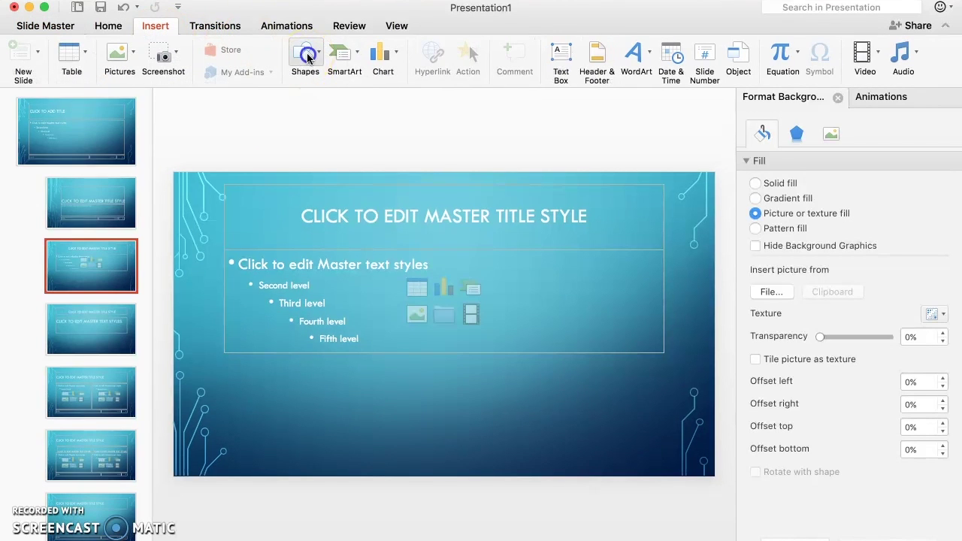
click(306, 57)
scroll(455, 274, down, 5)
scroll(455, 274, down, 2)
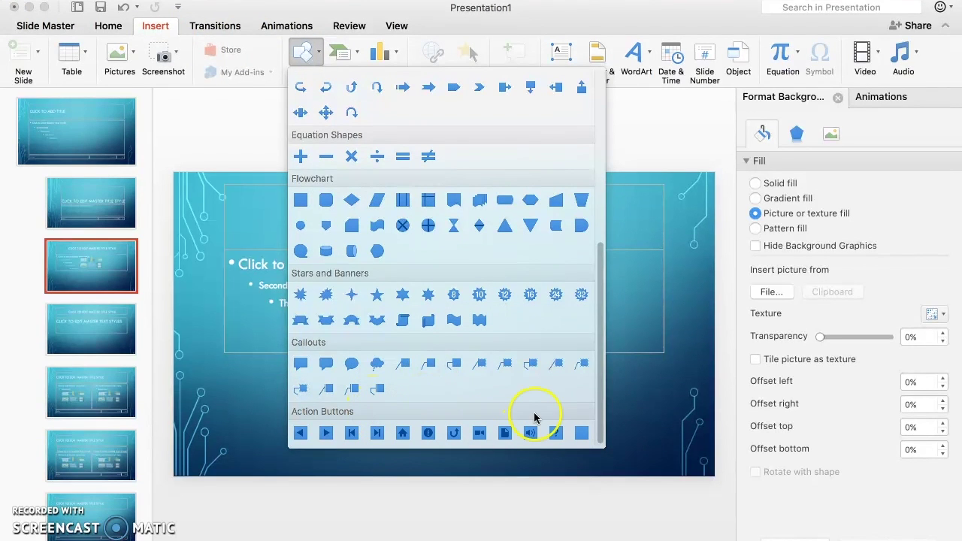
click(581, 432)
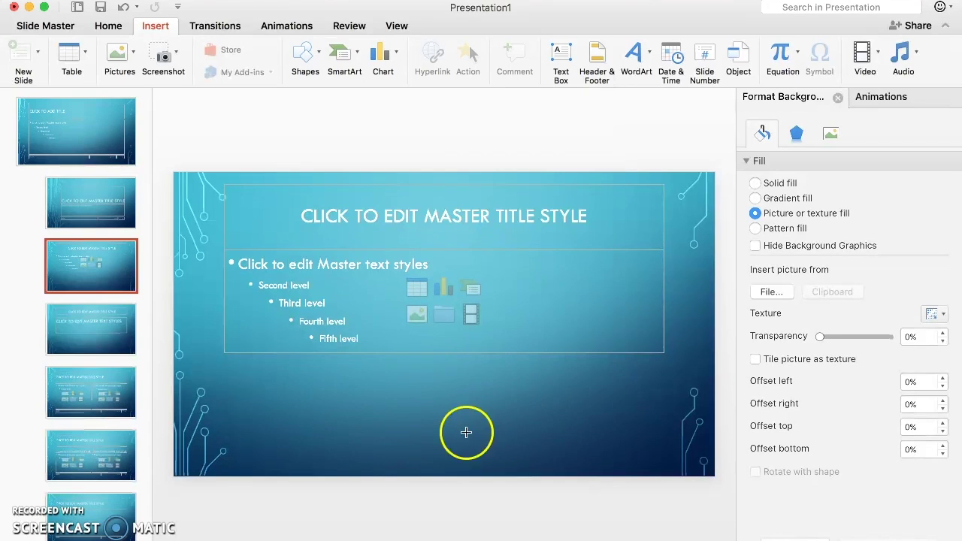
drag(351, 418, 509, 456)
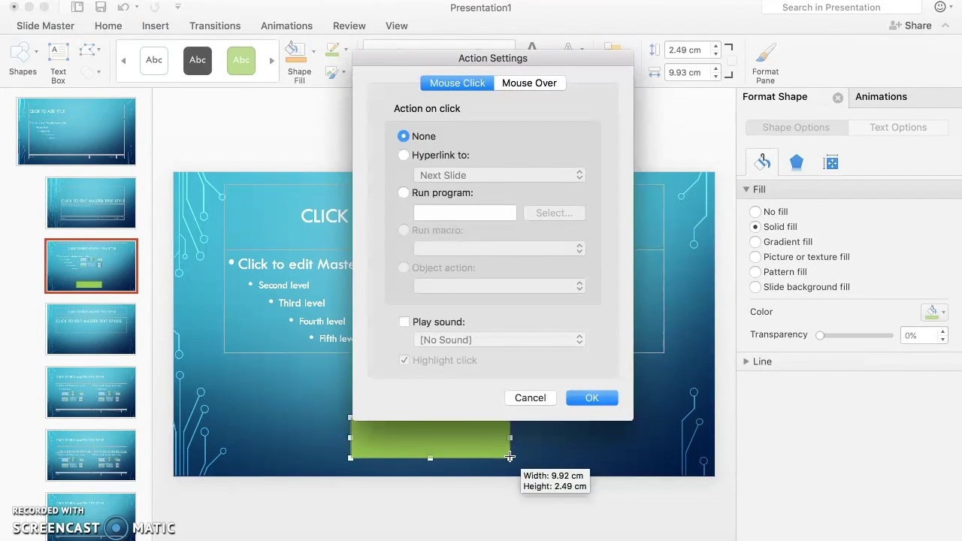
click(403, 155)
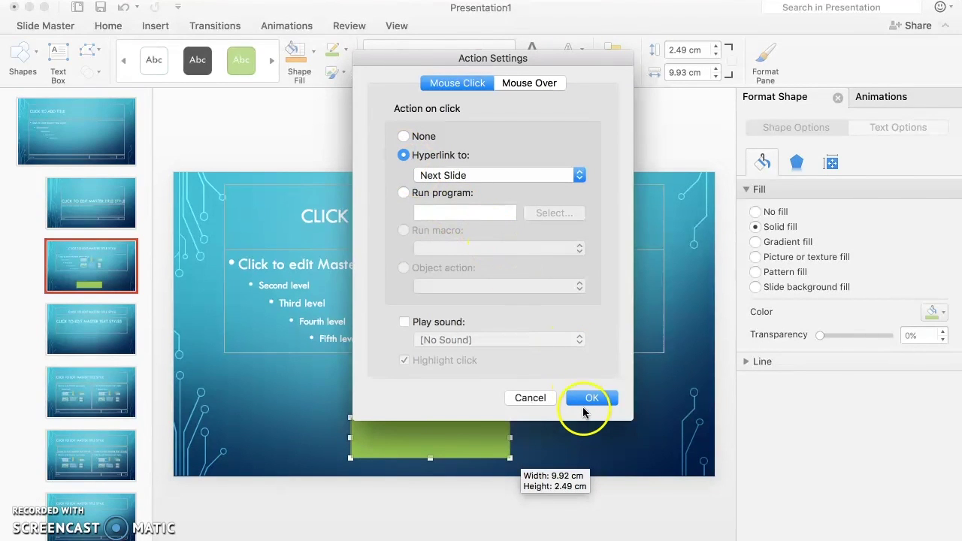
click(585, 398)
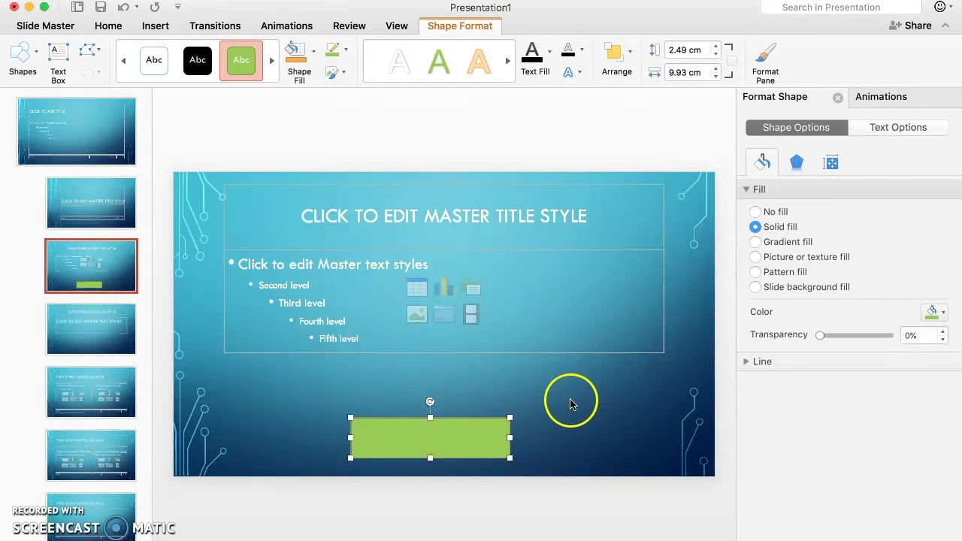
click(448, 439)
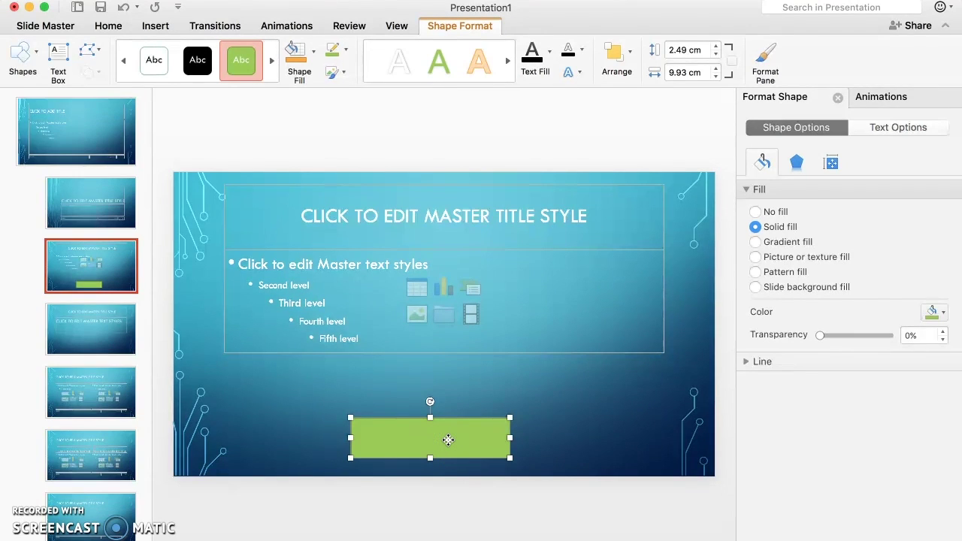
Label the green action button 'ANSWER' and move to the fourth master layout.
text(ANSWER)
click(418, 440)
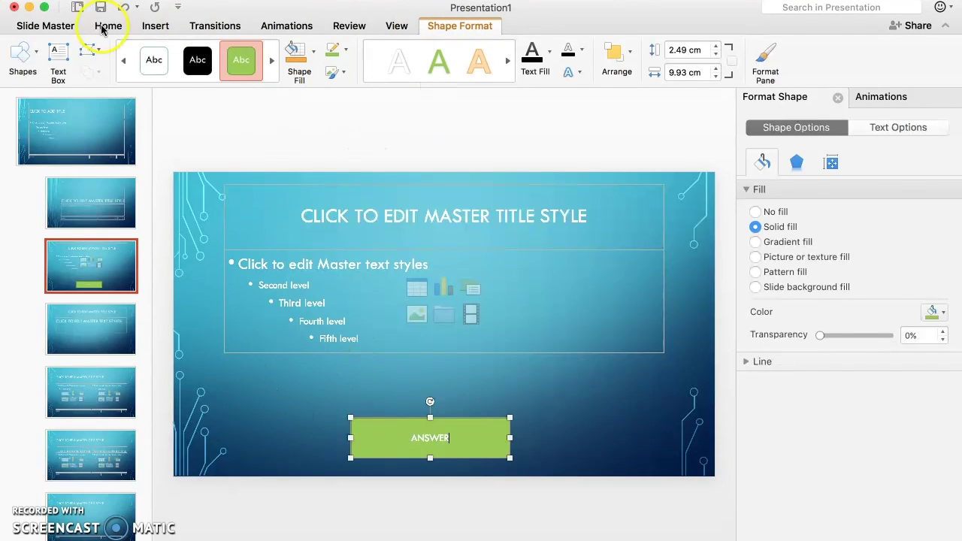
click(81, 327)
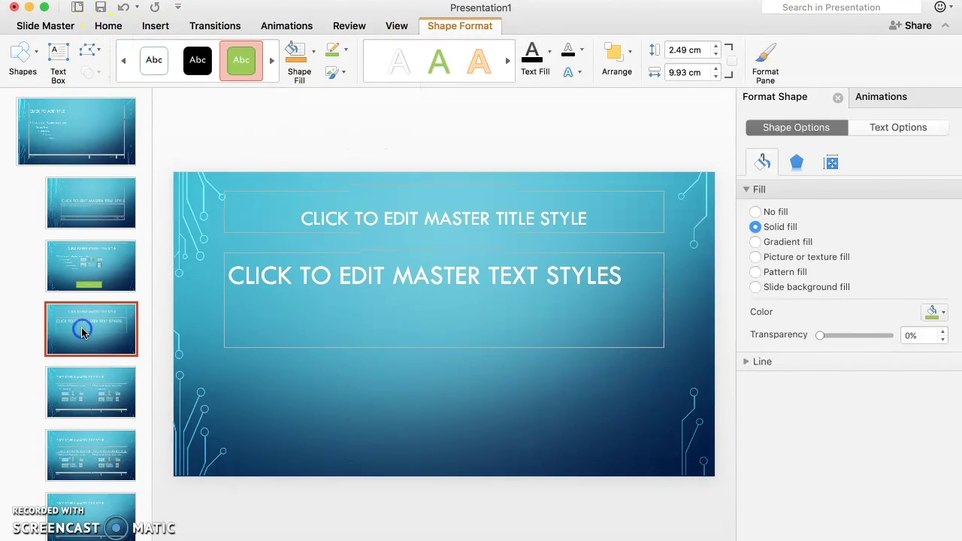
Rename the layout with the ANSWER button to 'CLUE', then select the fourth layout.
click(87, 254)
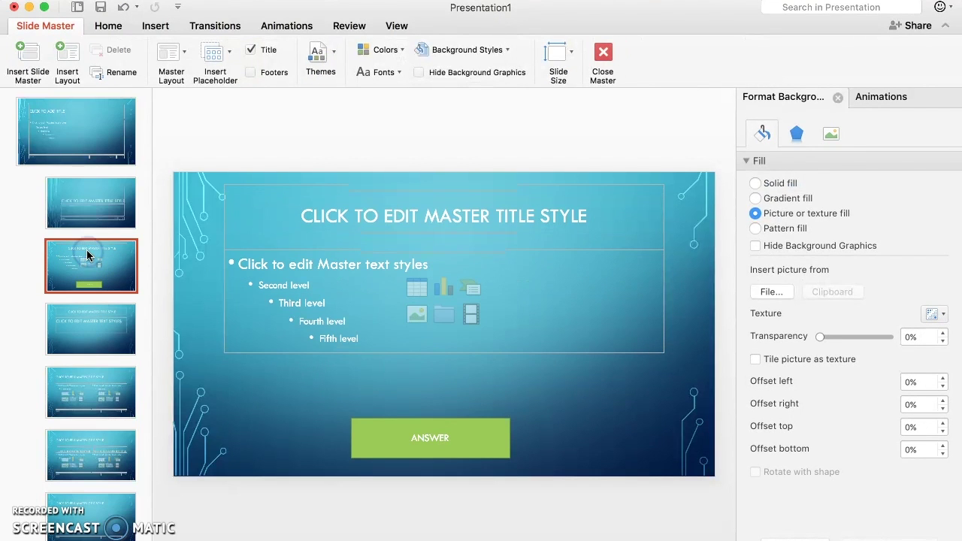
right_click(87, 254)
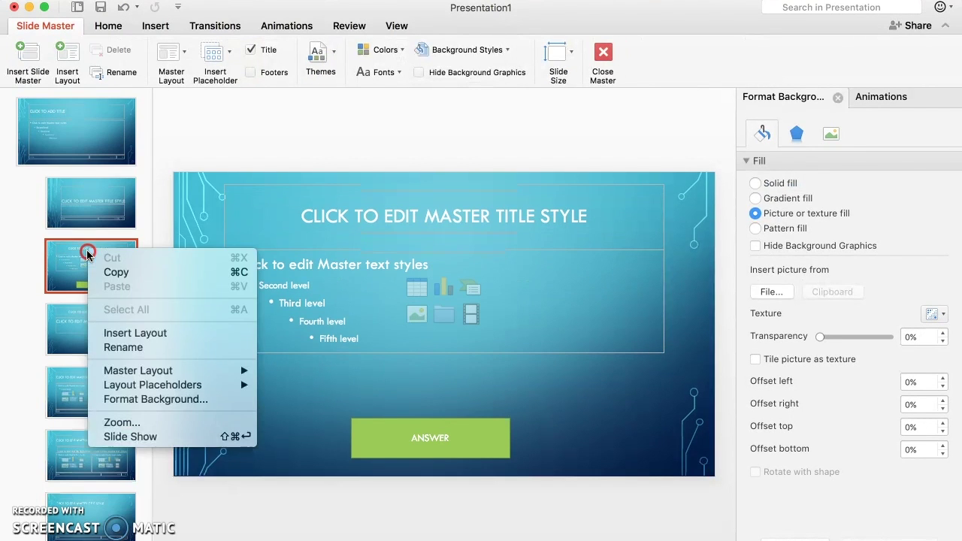
click(120, 347)
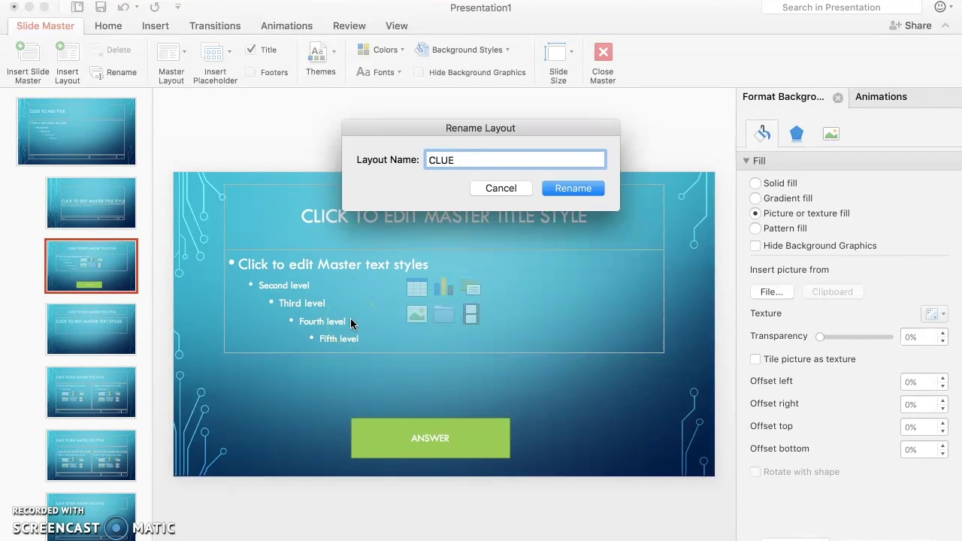
click(396, 320)
click(566, 189)
click(408, 262)
click(83, 338)
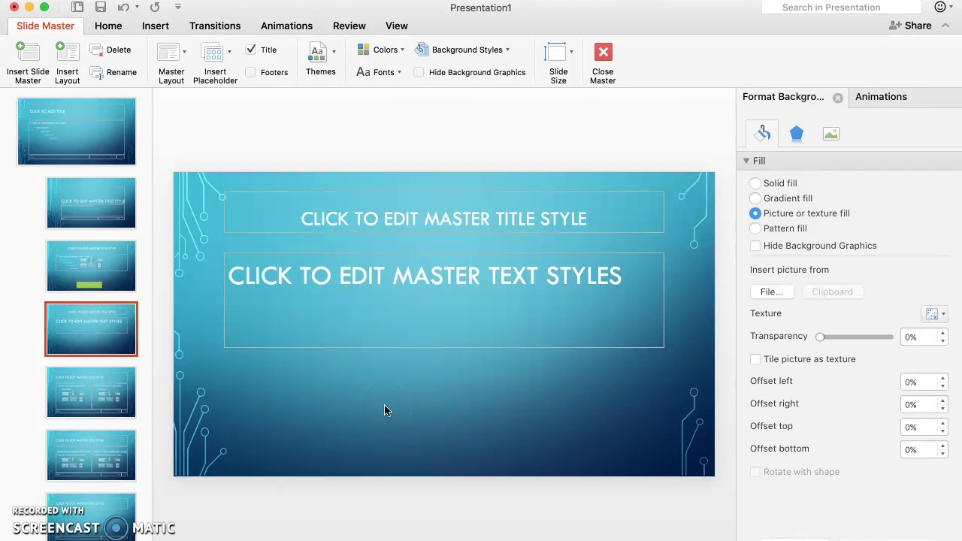
Draw a bottom-right home action button, about 4.19 × 2.69 cm, linked to slide 2 'JEOPARDY!'.
click(155, 26)
click(299, 52)
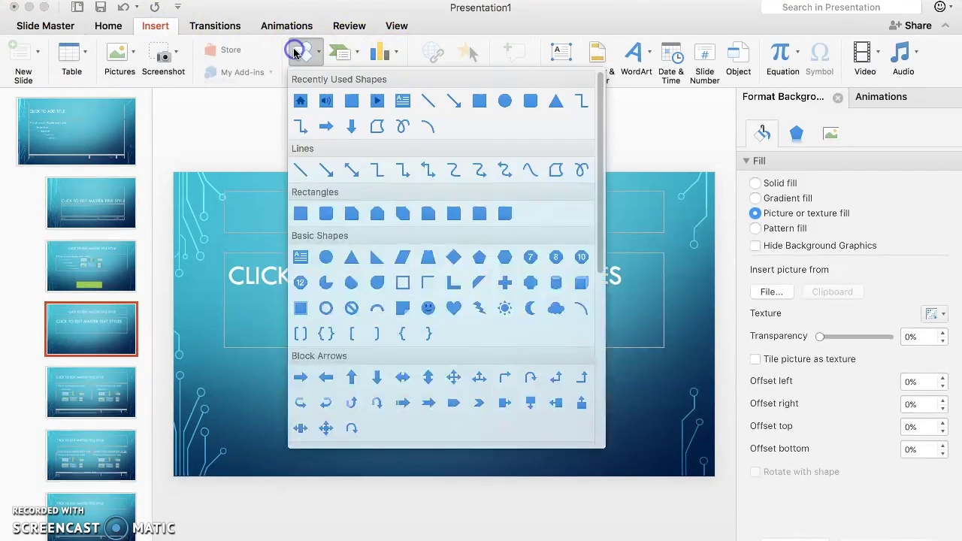
scroll(386, 440, down, 10)
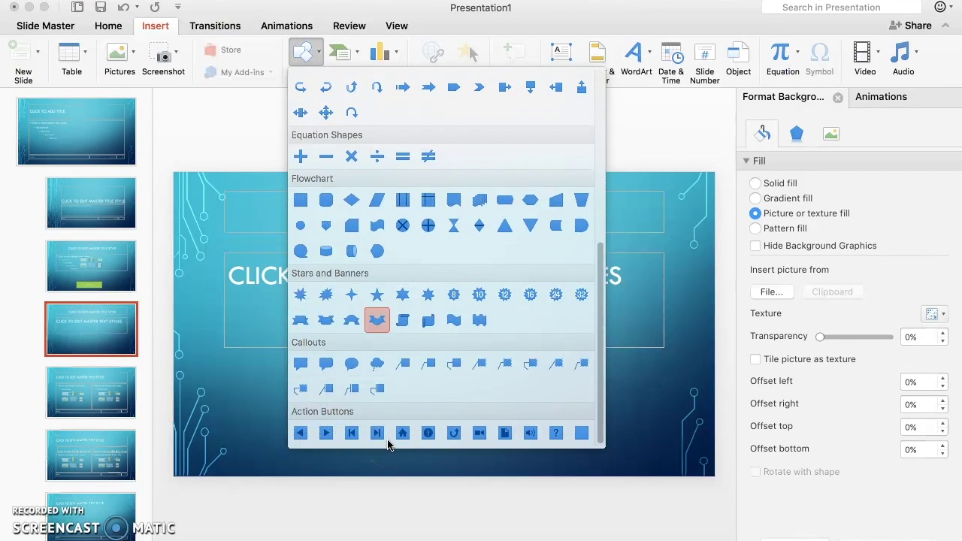
drag(529, 432, 402, 433)
drag(636, 433, 703, 467)
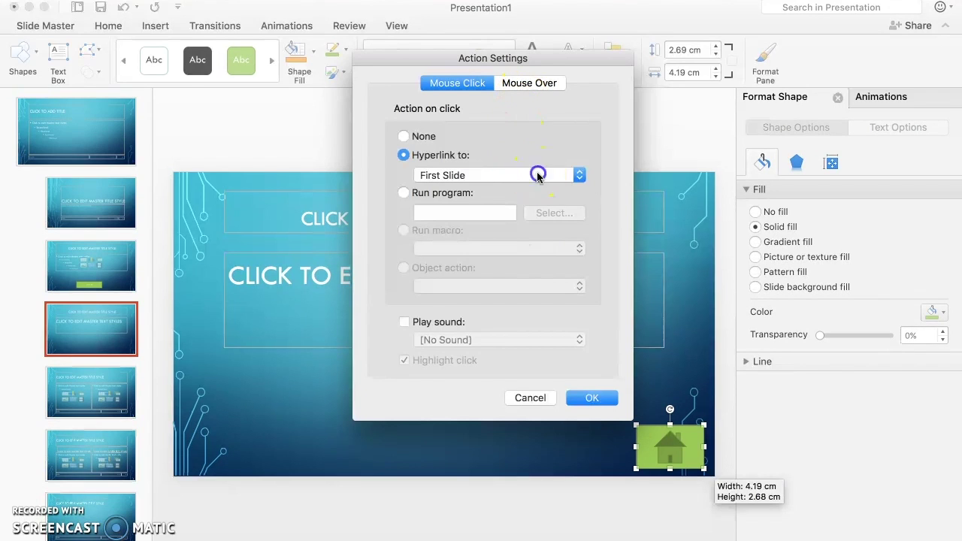
click(538, 175)
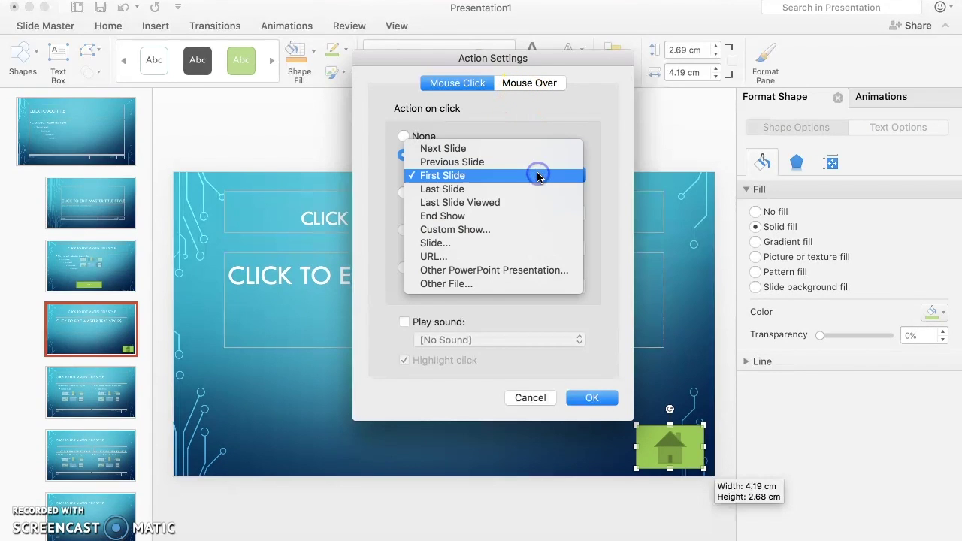
click(451, 243)
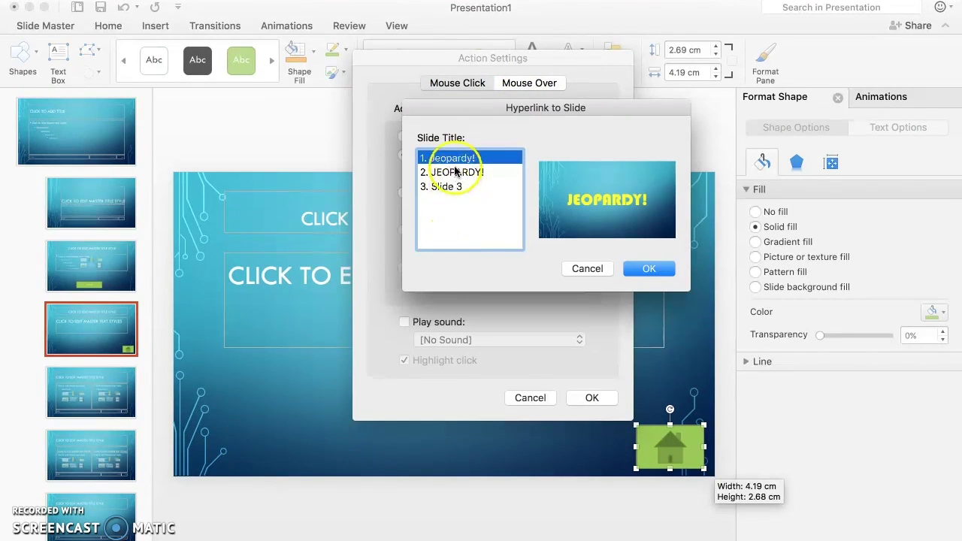
click(456, 172)
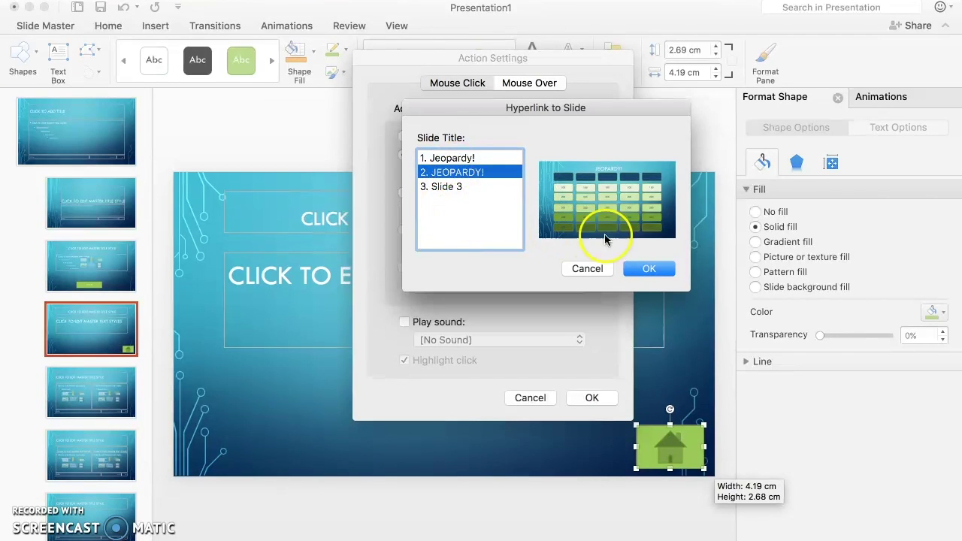
click(644, 268)
click(578, 400)
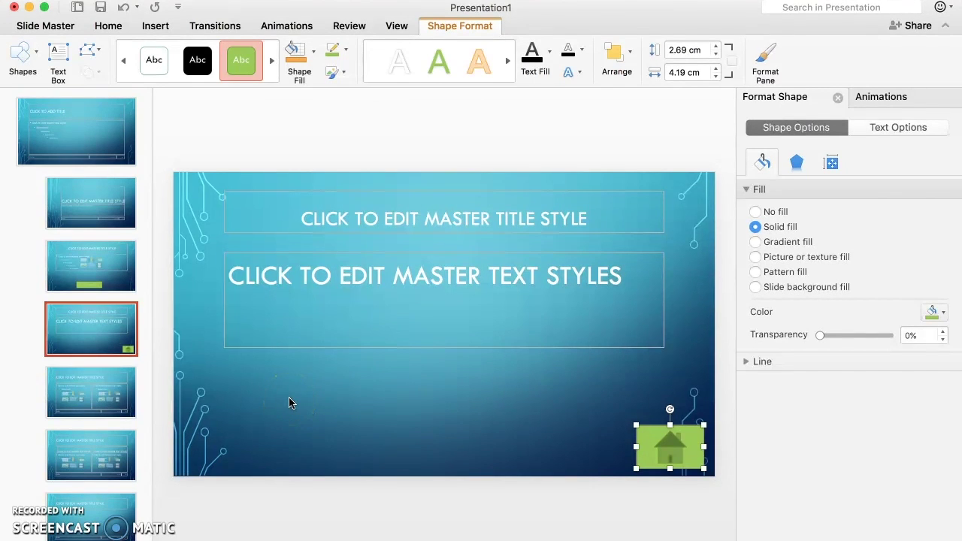
Draw a lower-left sound action button, about 6.53 × 2.39 cm, that plays Applause.
click(159, 25)
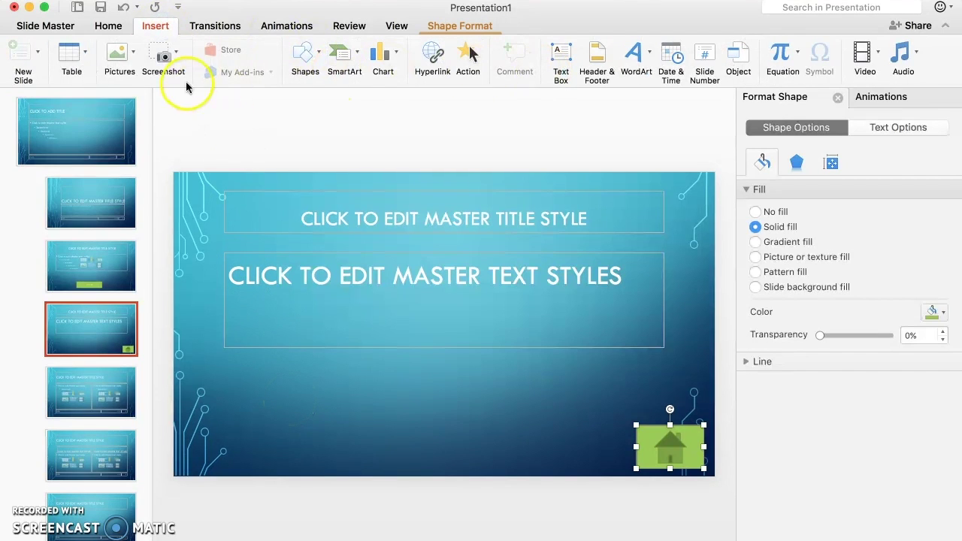
click(304, 51)
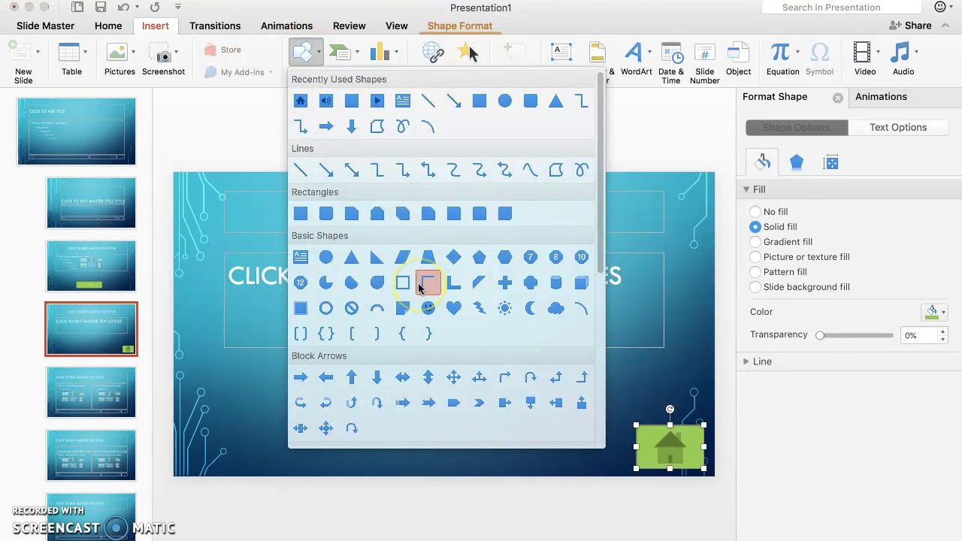
scroll(418, 288, down, 5)
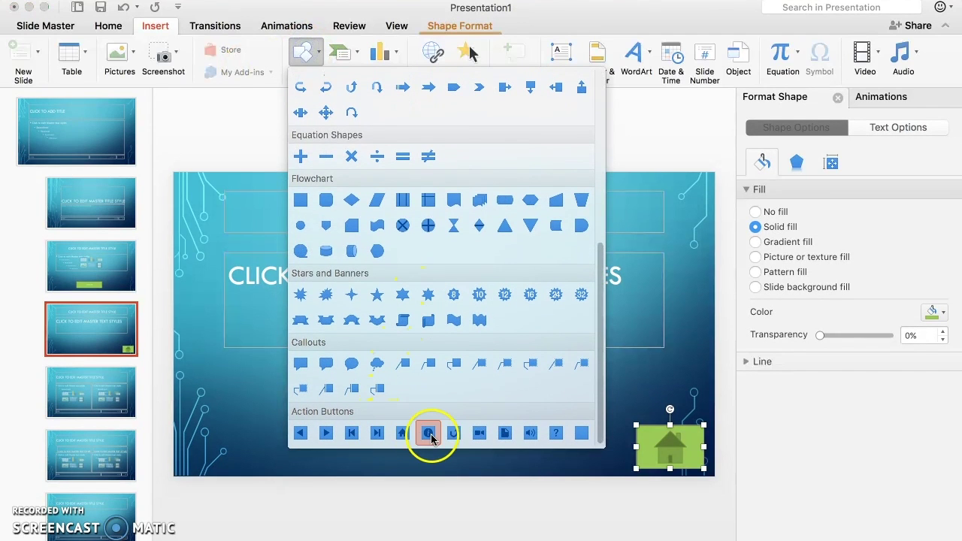
click(529, 435)
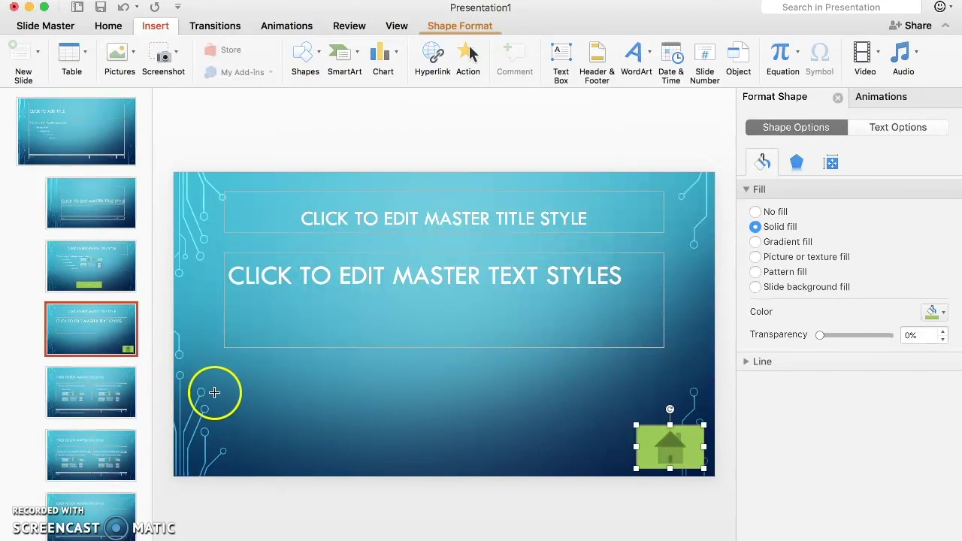
drag(224, 427, 329, 464)
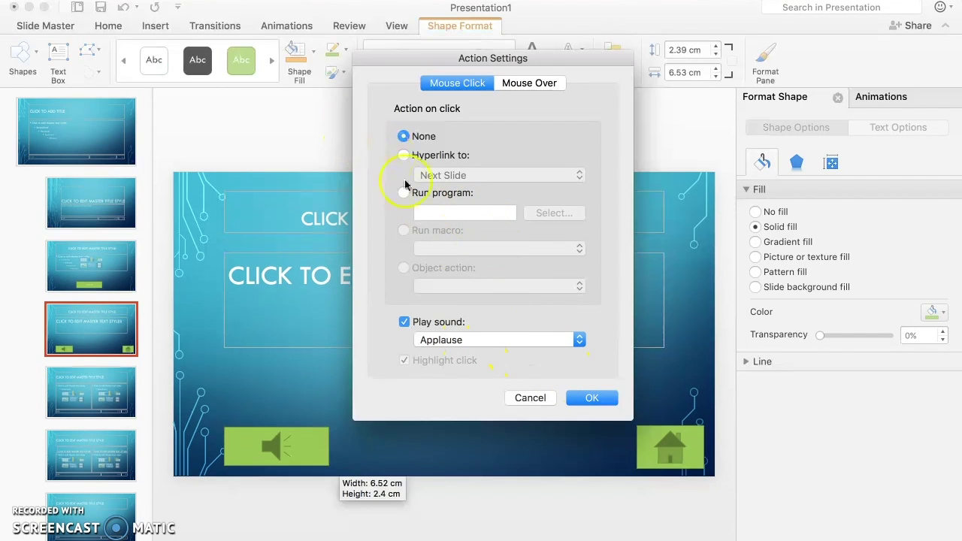
click(585, 398)
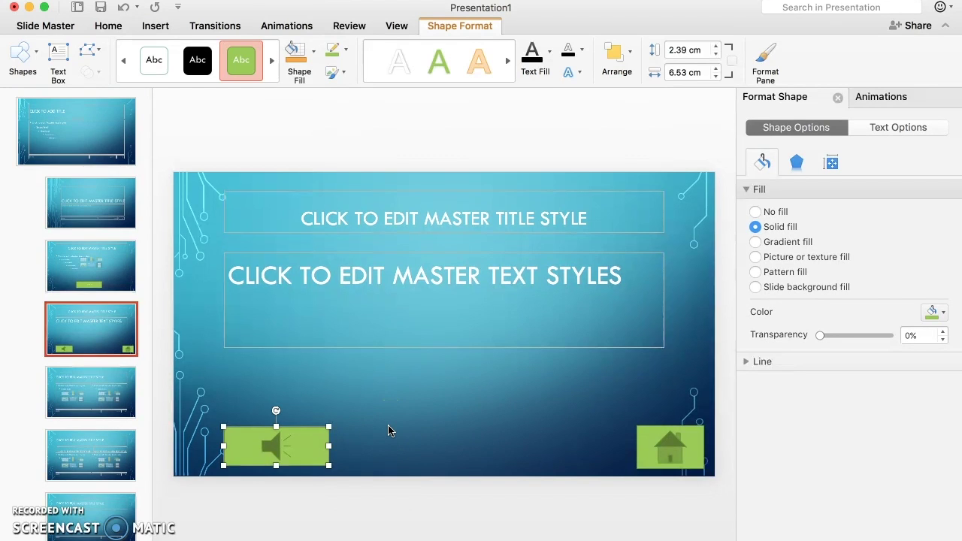
Paste a copy of the speaker button to the right of the original and fill it dark green.
key(super+v)
drag(307, 446, 417, 444)
click(944, 309)
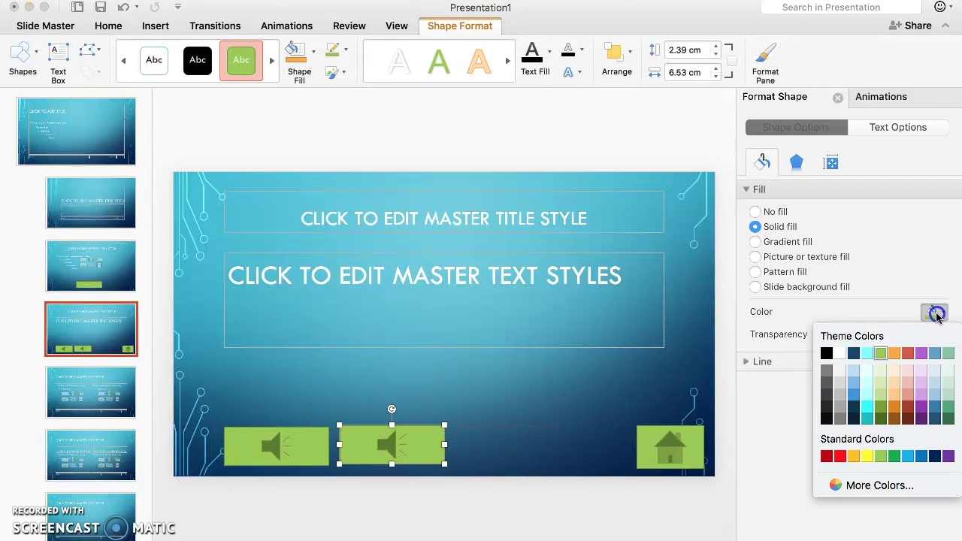
click(883, 422)
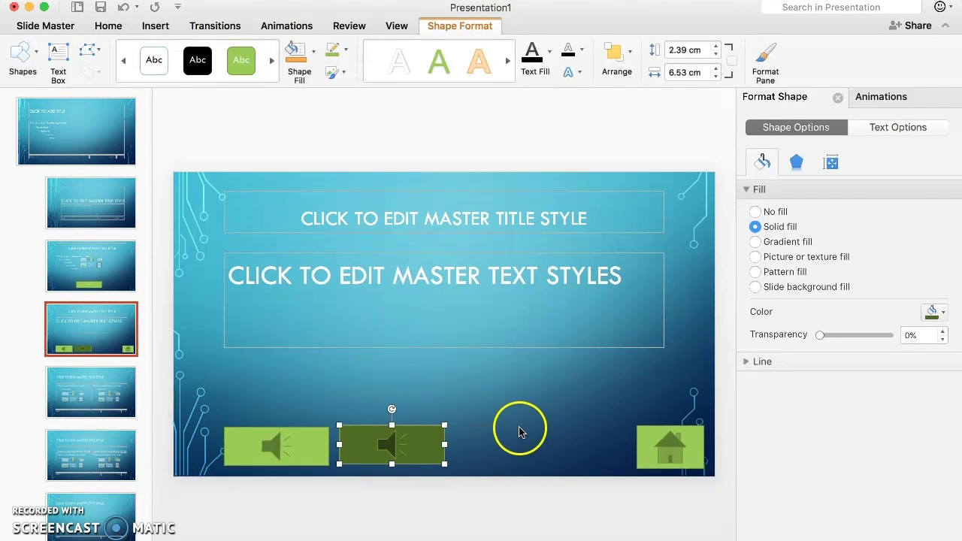
Set the dark green button to play the Oooh sound when clicked.
right_click(421, 445)
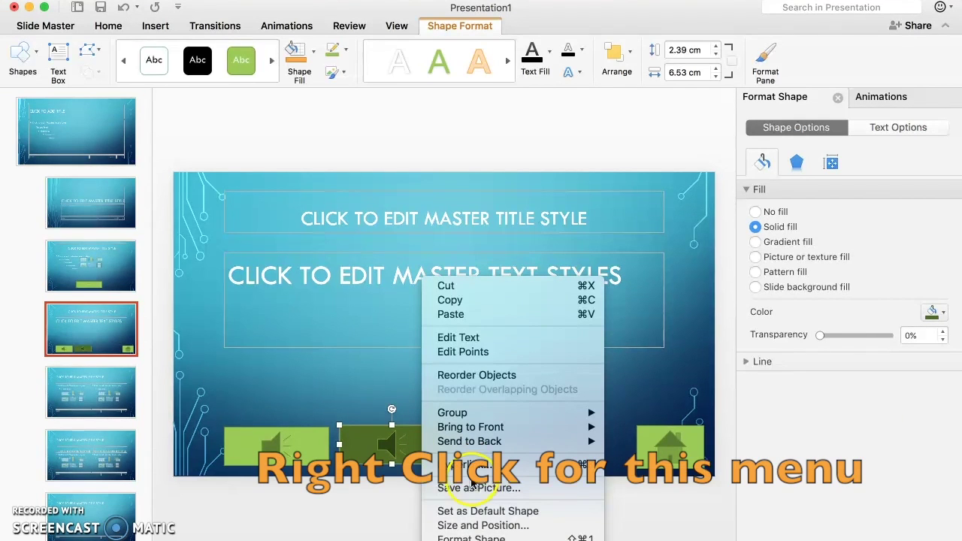
click(462, 464)
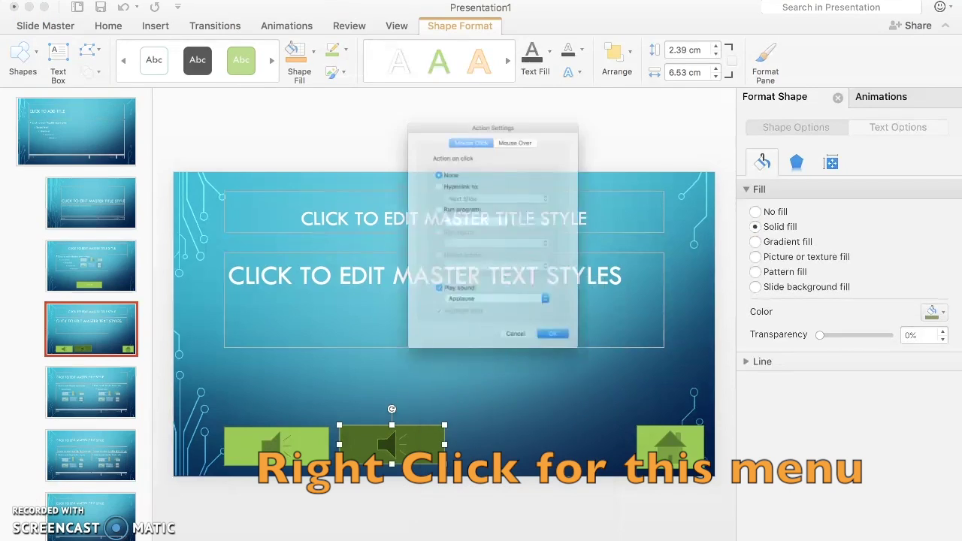
click(474, 342)
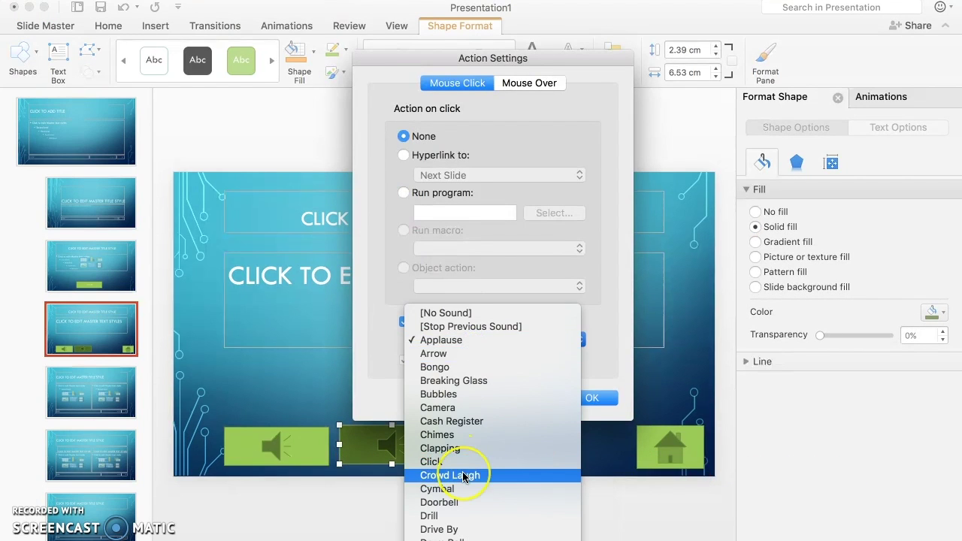
scroll(462, 471, up, 2)
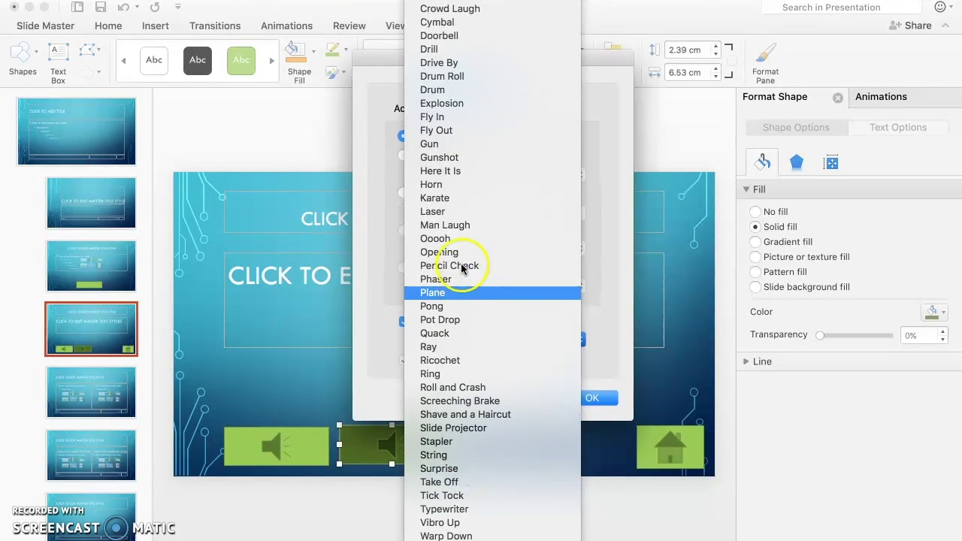
click(466, 239)
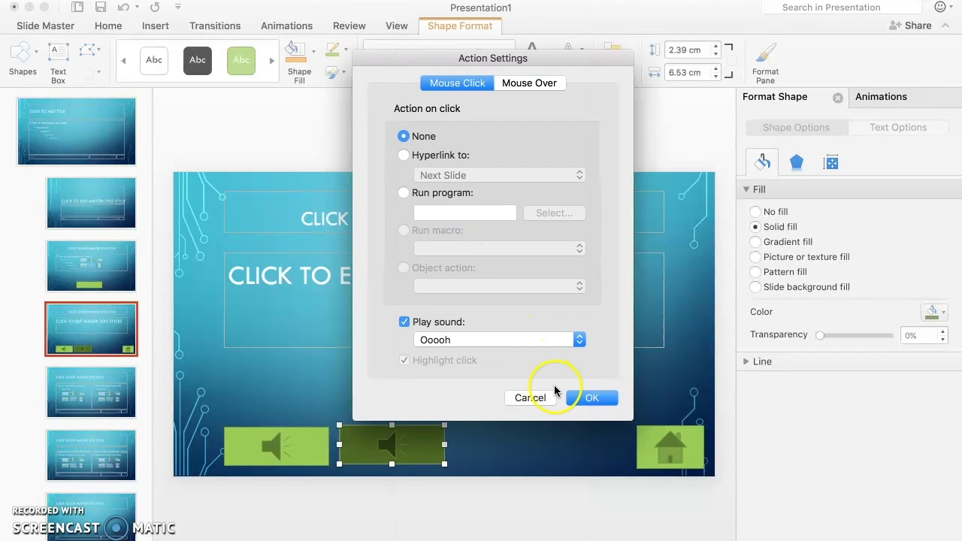
click(591, 399)
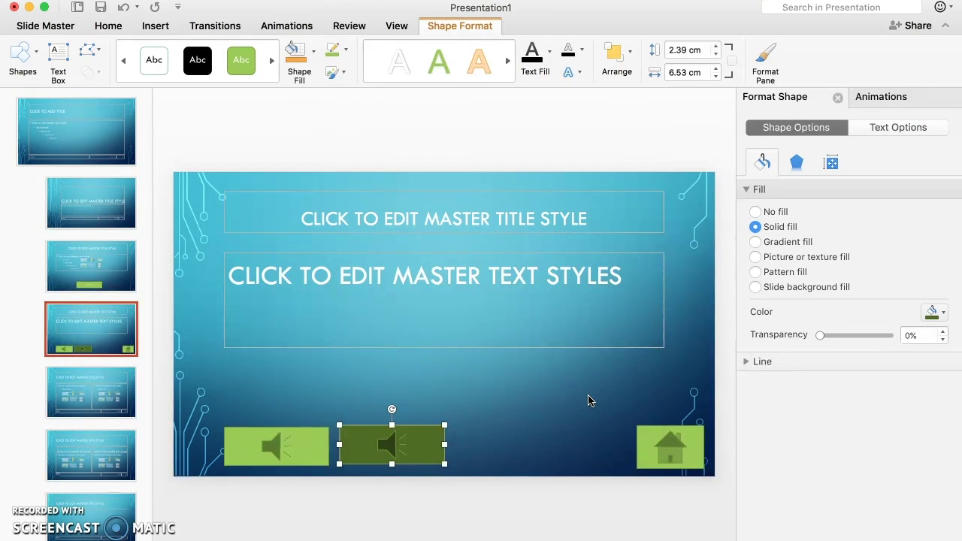
Rename the speaker-button layout to 'answer'.
click(212, 434)
click(91, 328)
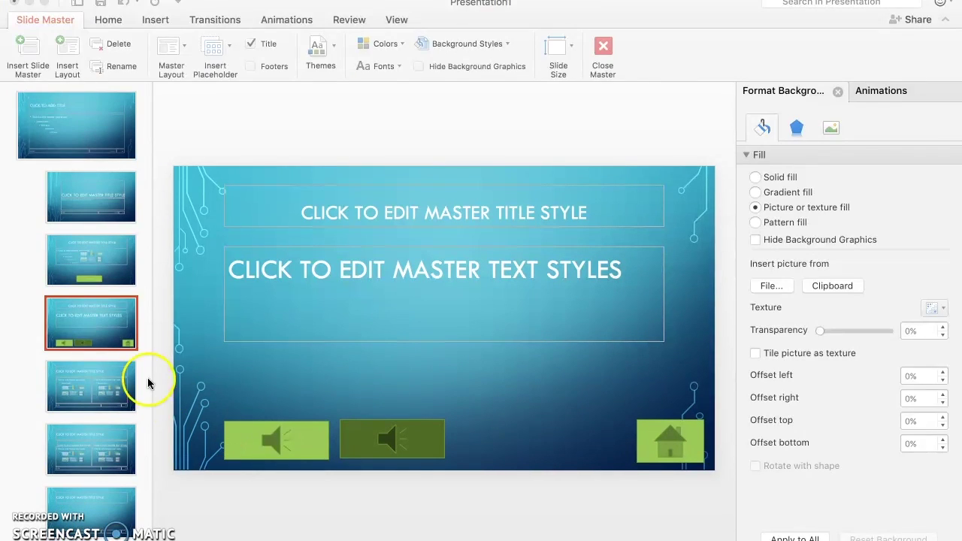
right_click(90, 321)
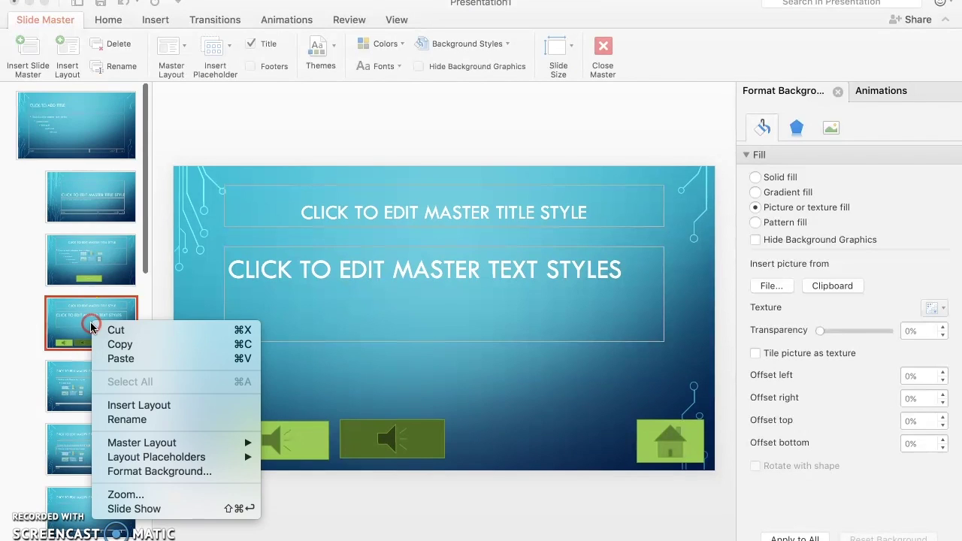
click(128, 420)
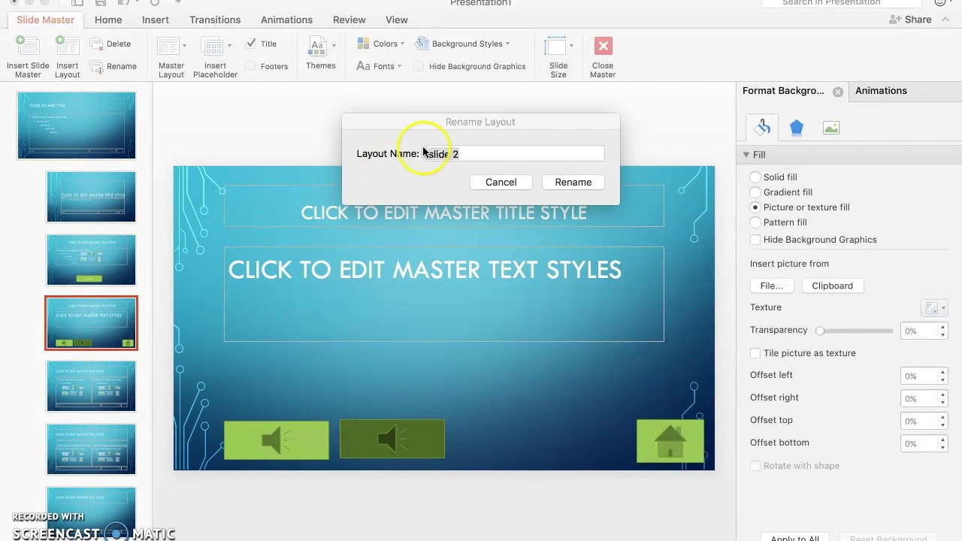
text(answer)
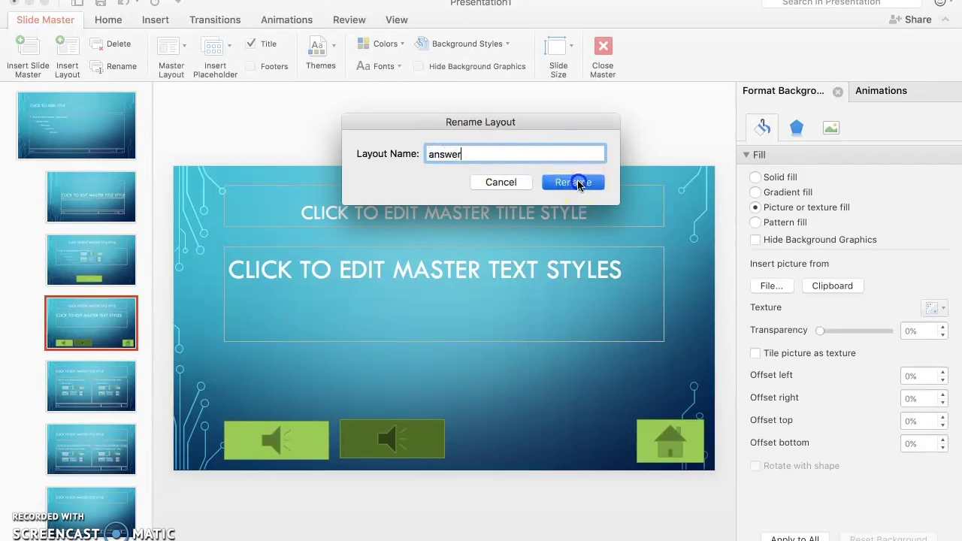
click(575, 182)
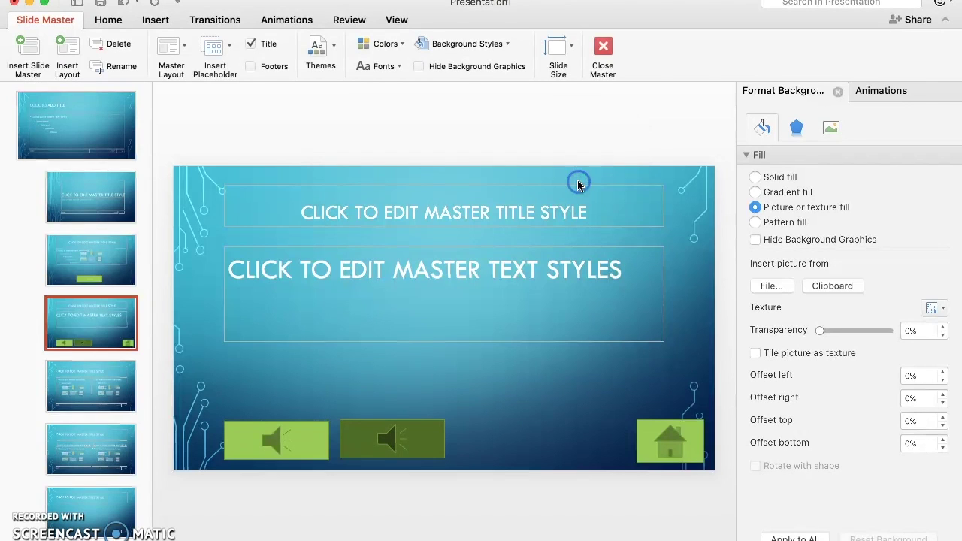
Close Slide Master and return to the normal slides.
click(603, 51)
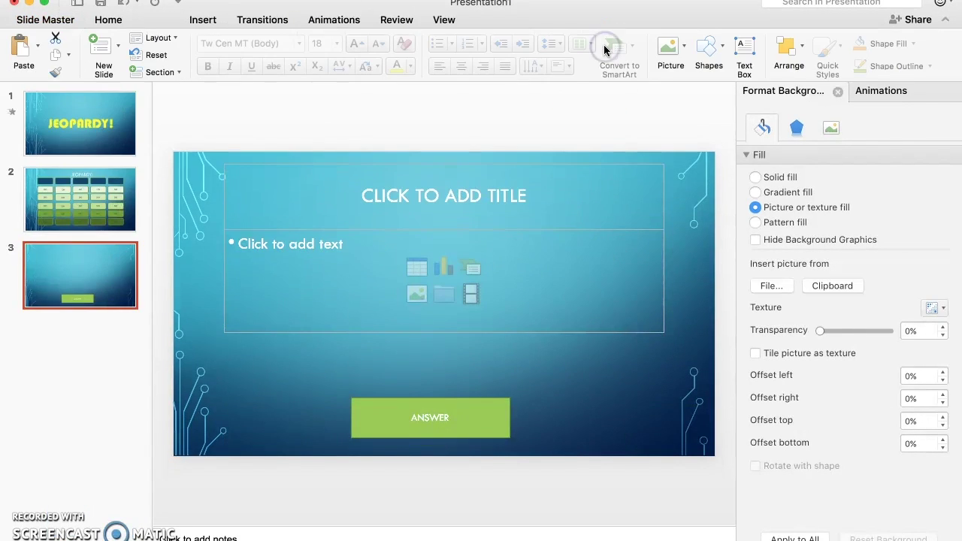
click(95, 267)
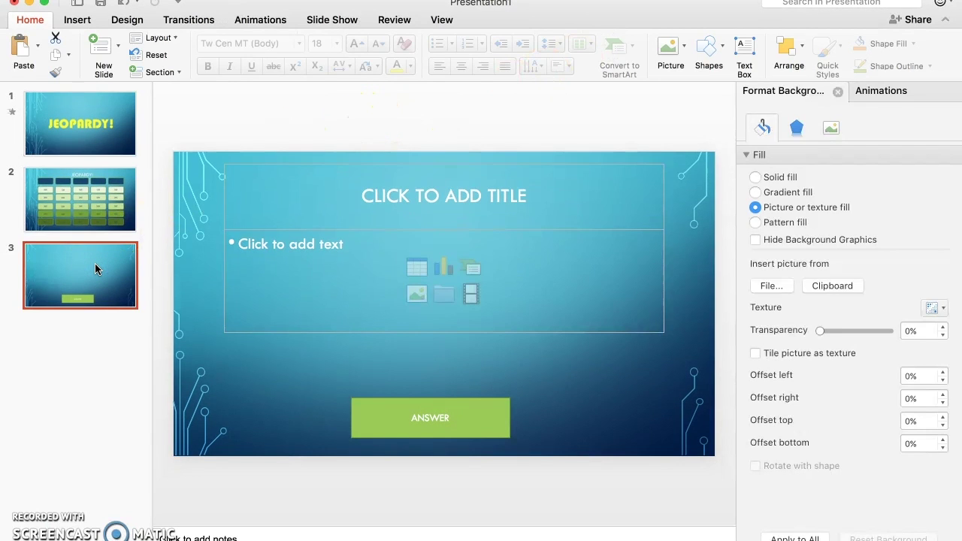
click(139, 39)
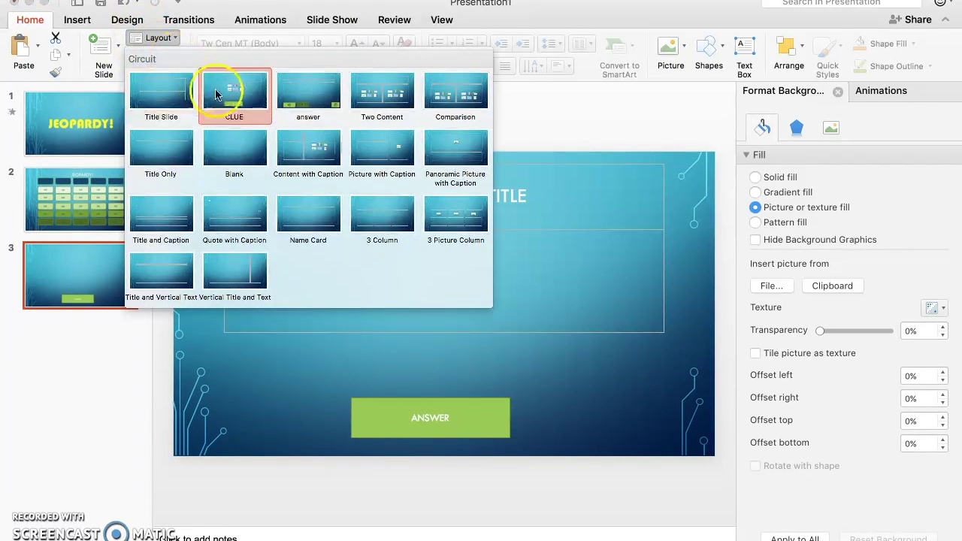
Add slide 4 with the answer layout, then return to the JEOPARDY! board on slide 2.
click(79, 324)
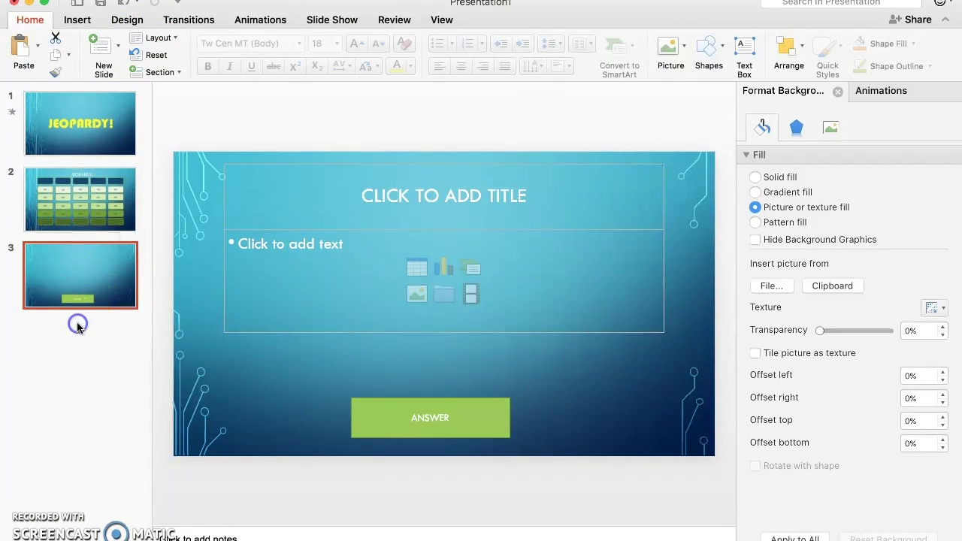
click(101, 45)
click(157, 39)
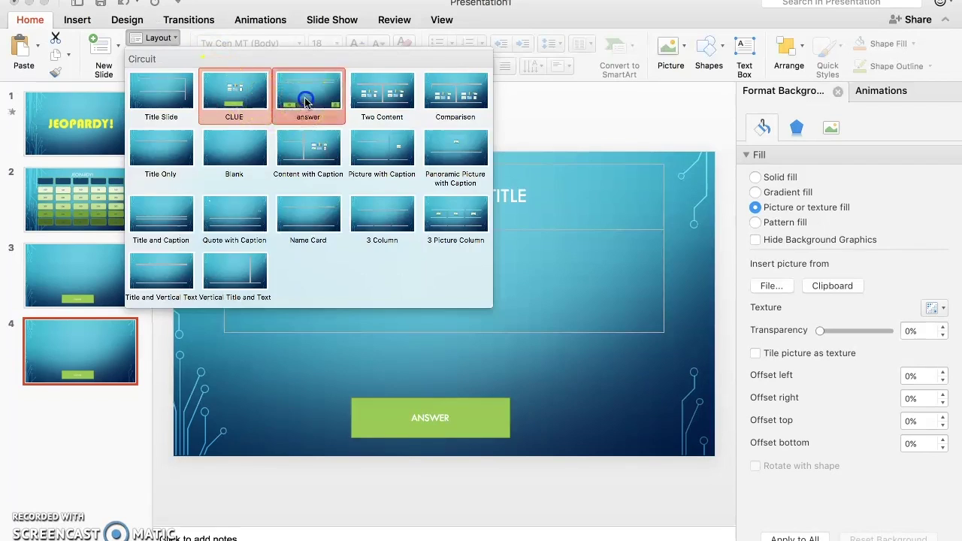
click(297, 107)
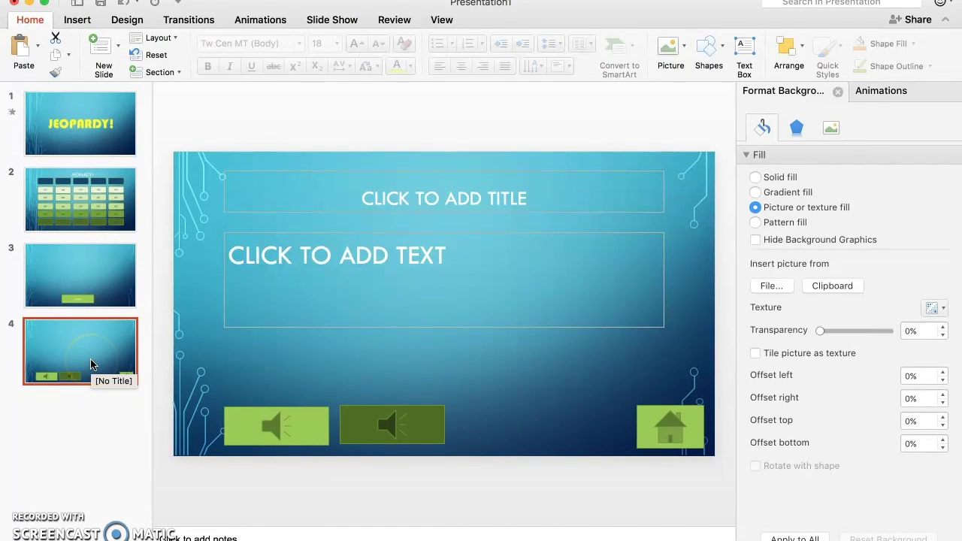
click(82, 207)
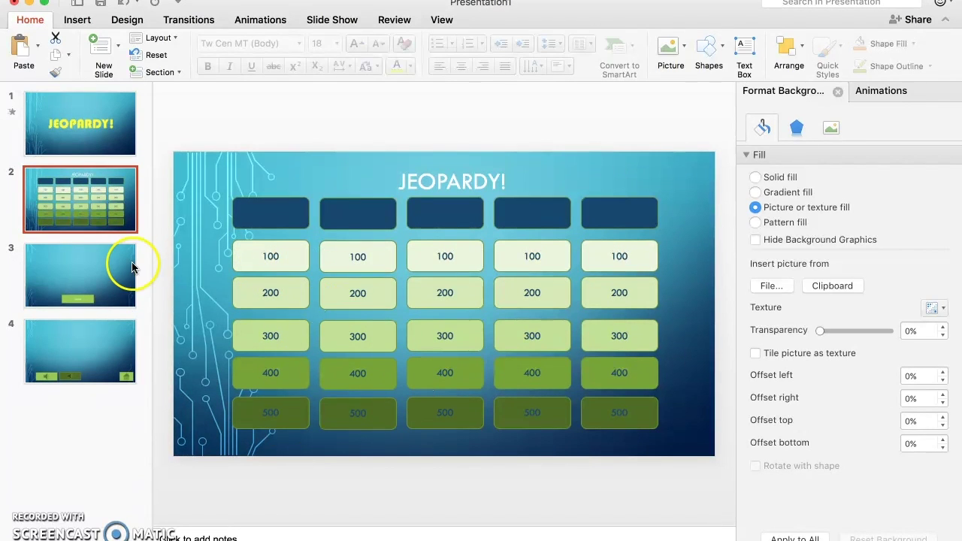
Hyperlink the first-column 100 tile's text to '3. Slide 3' in this document.
click(271, 256)
double_click(270, 256)
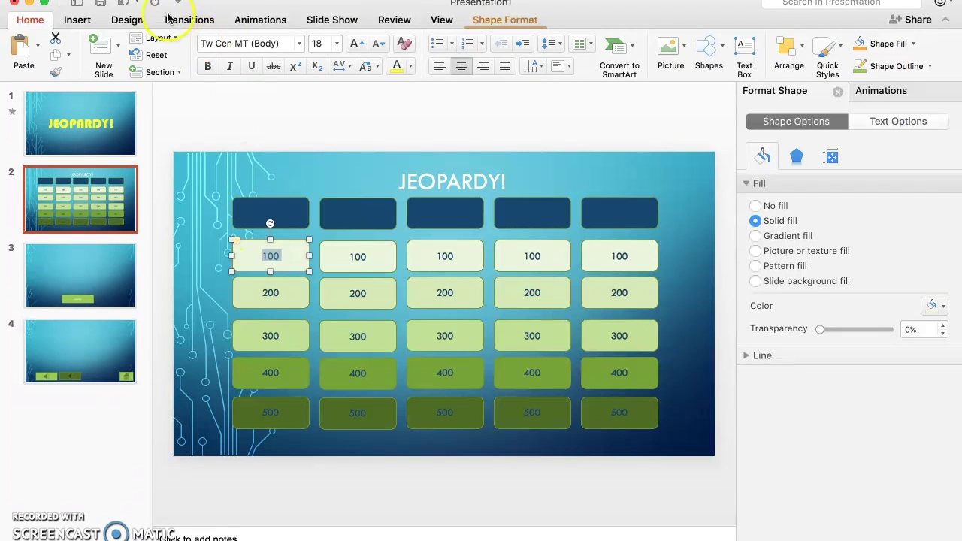
click(77, 21)
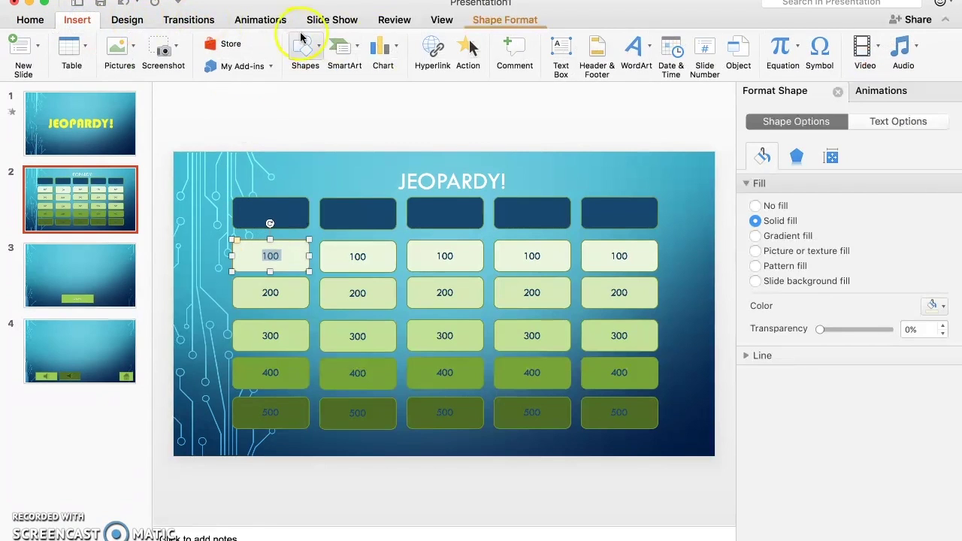
click(435, 48)
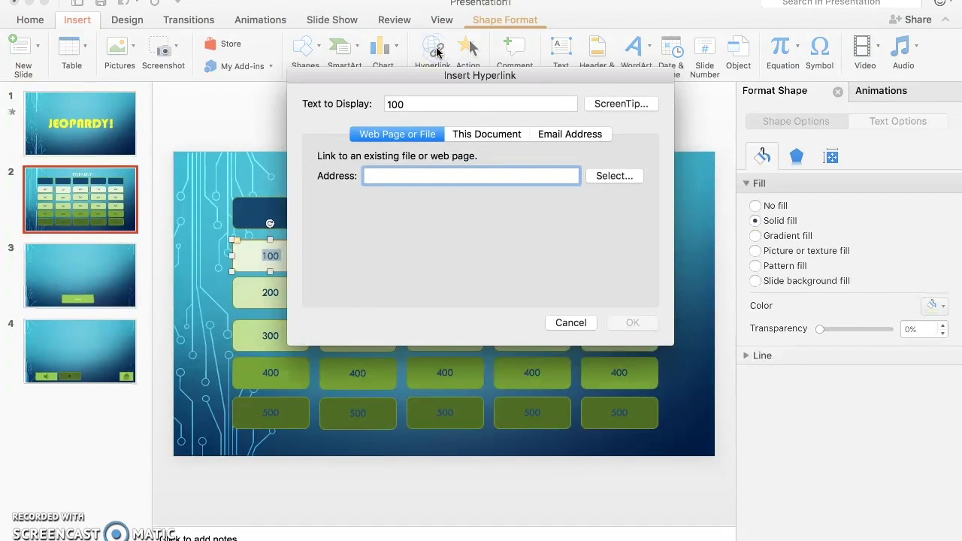
click(486, 135)
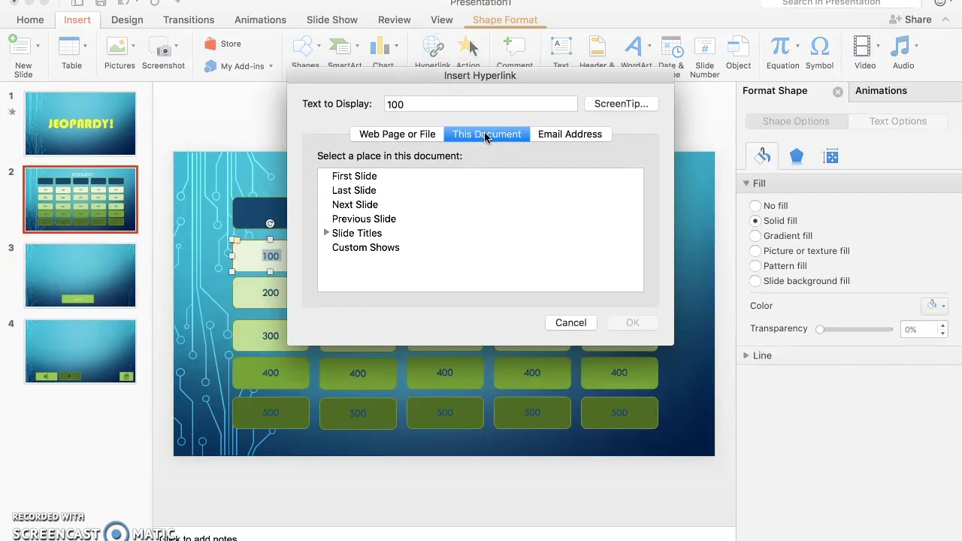
click(358, 234)
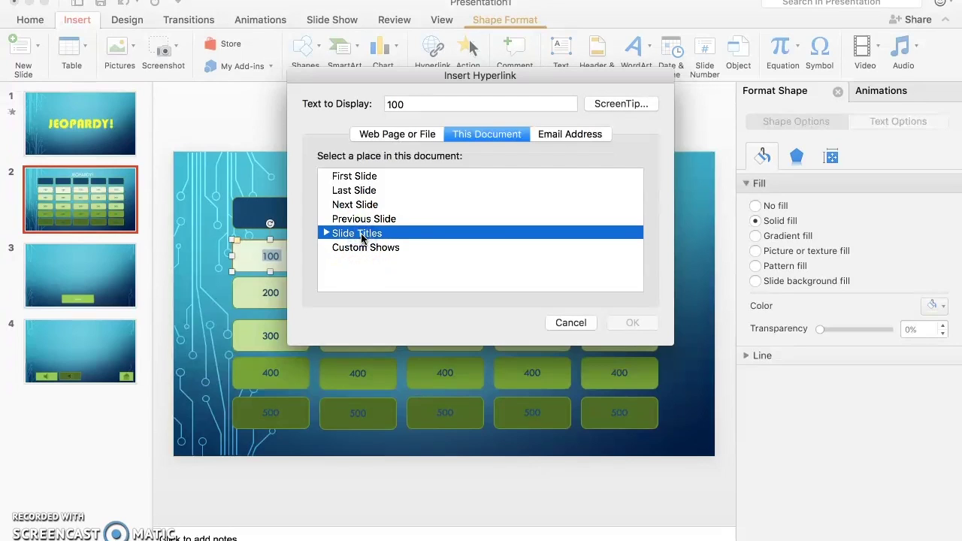
click(326, 234)
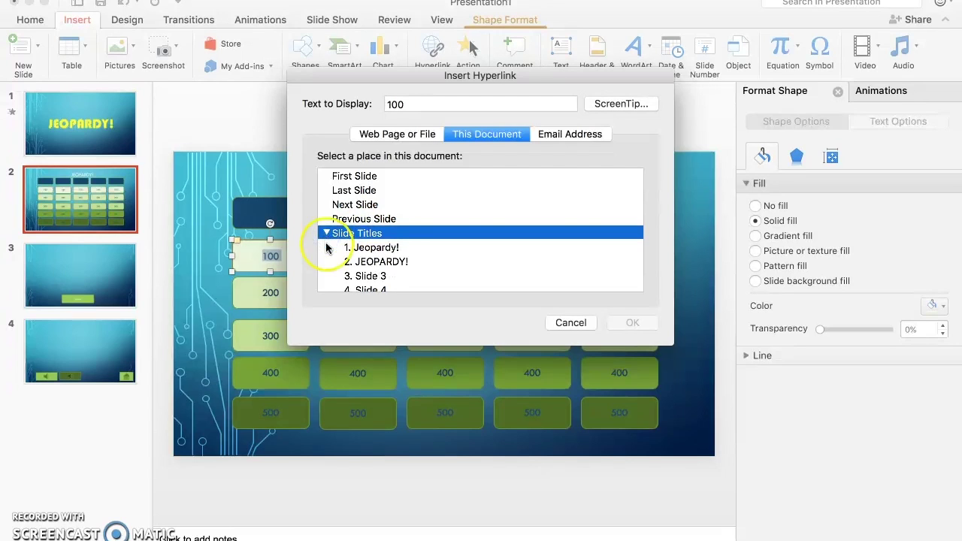
scroll(327, 256, down, 2)
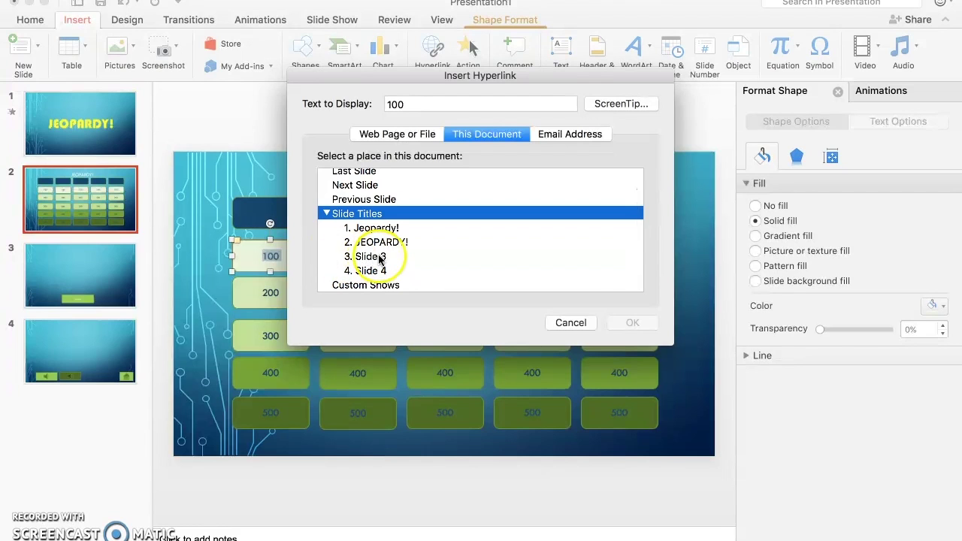
click(365, 257)
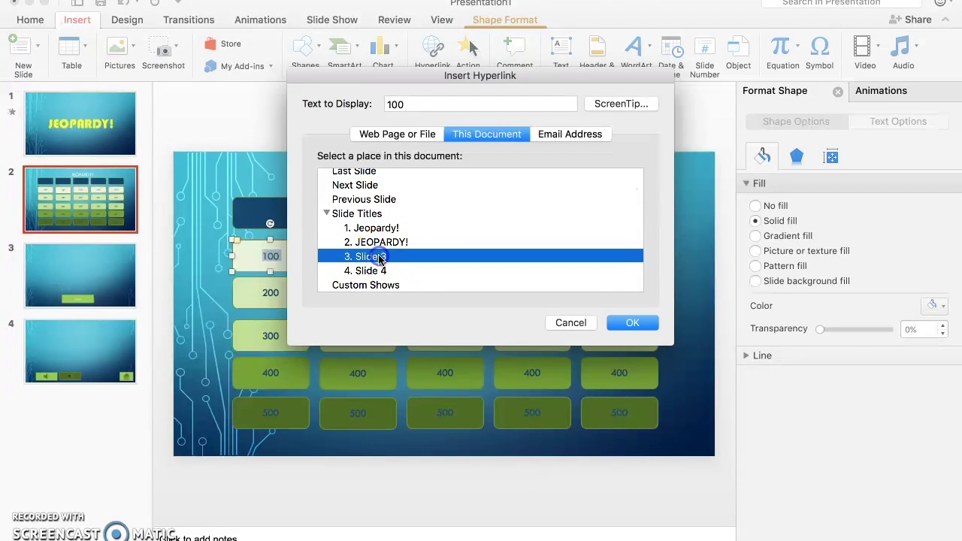
click(629, 323)
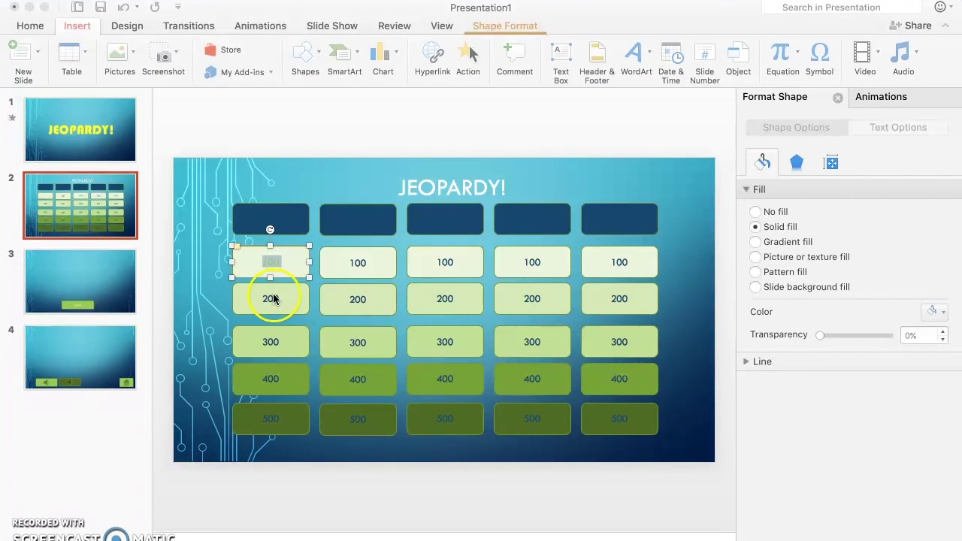
Save a Custom 2 theme colour set with a green hyperlink colour, then open slide 3.
click(293, 293)
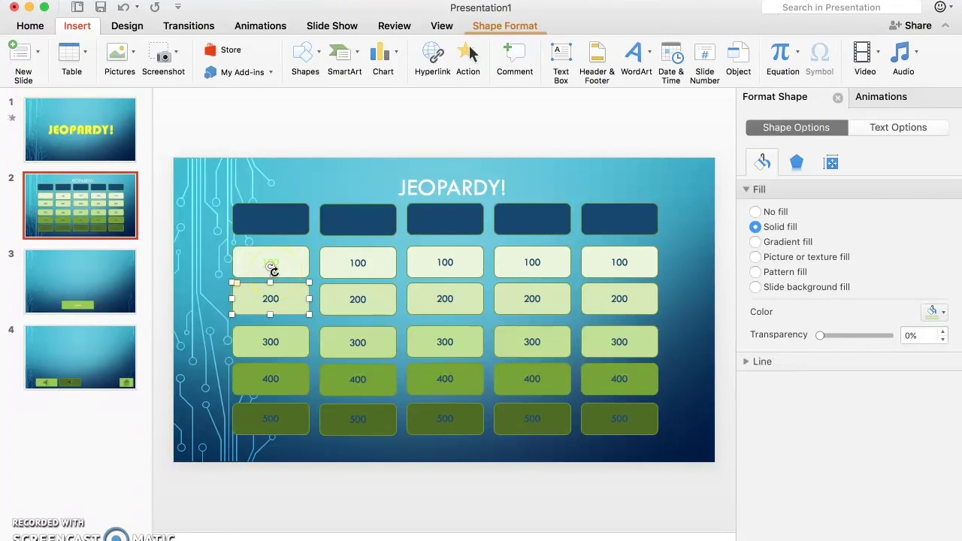
click(264, 0)
click(301, 142)
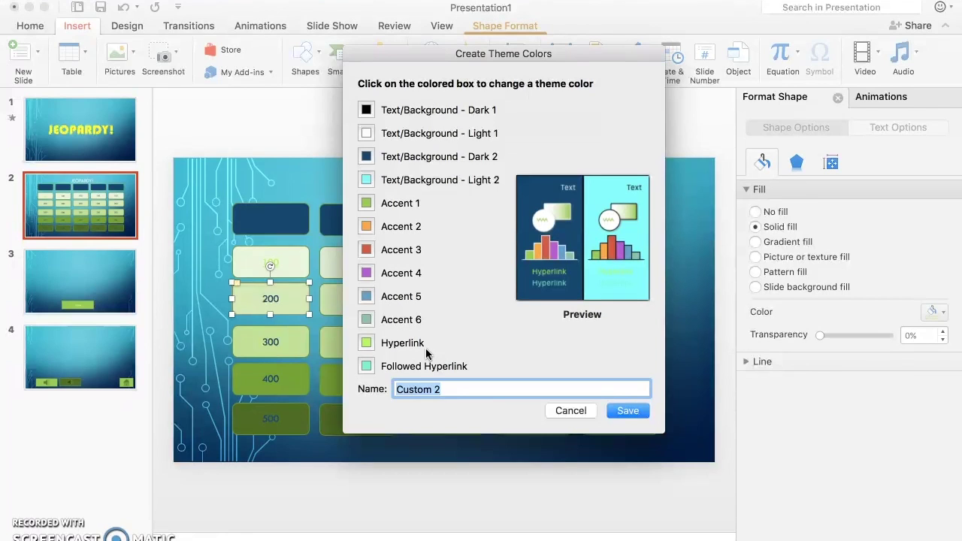
click(623, 410)
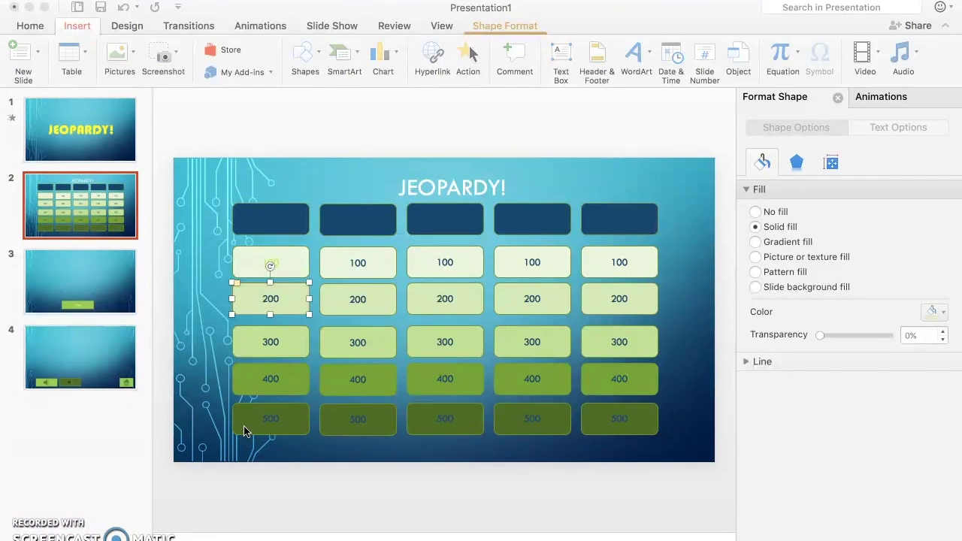
click(76, 273)
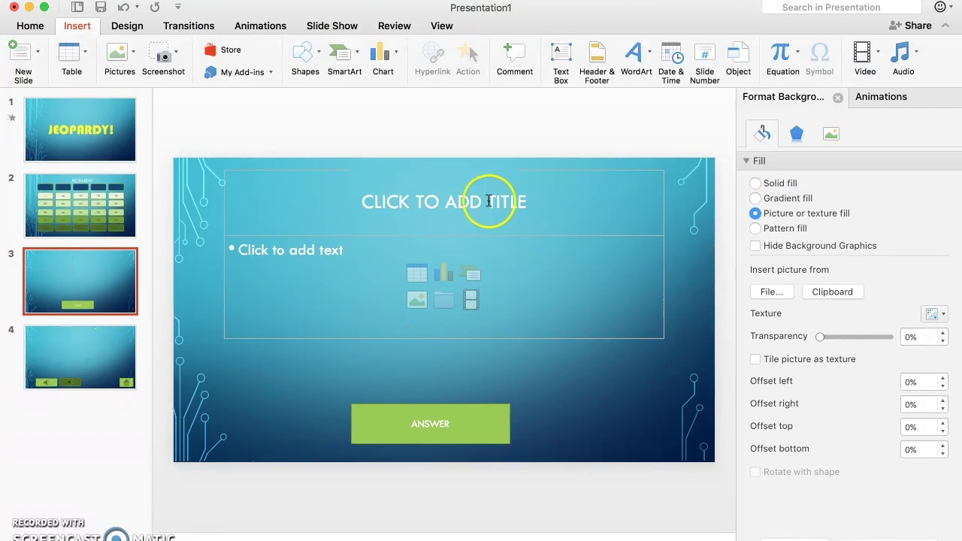
Title slides 3 and 4 '1-100' and select both slide thumbnails.
click(440, 200)
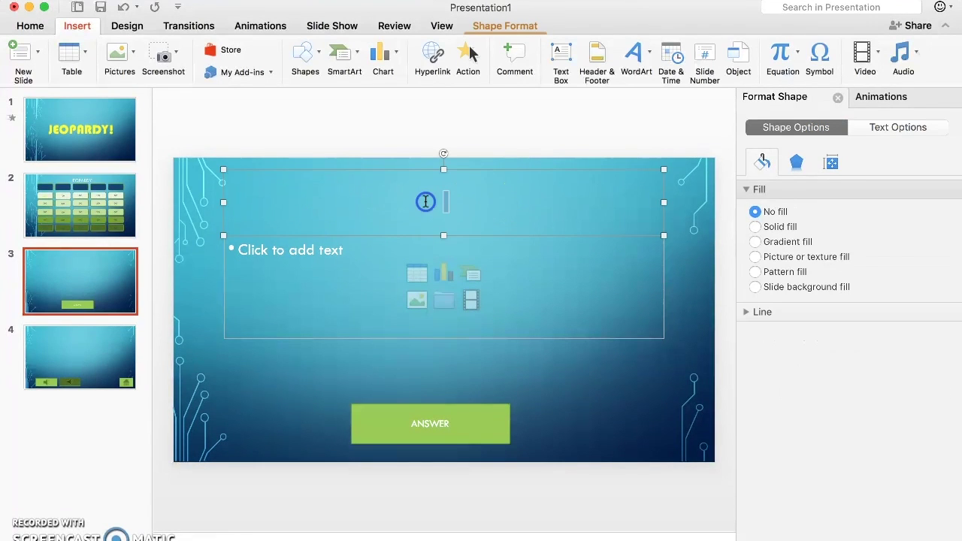
text(1 -100)
click(415, 200)
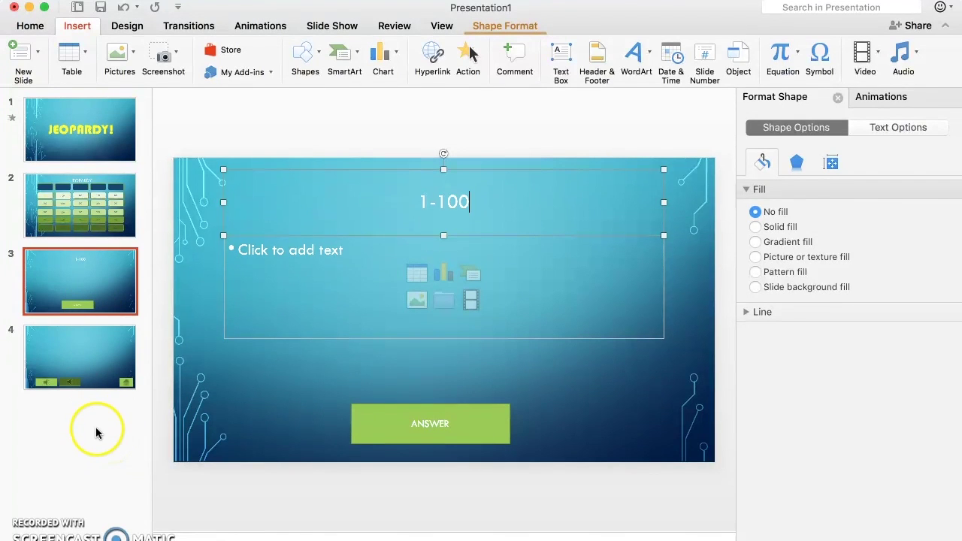
click(81, 349)
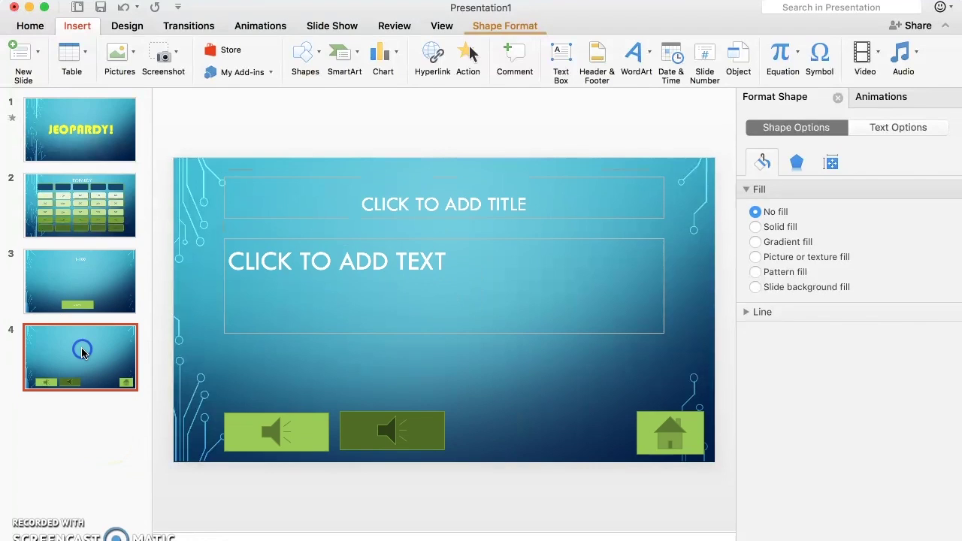
click(457, 200)
text(1 -100)
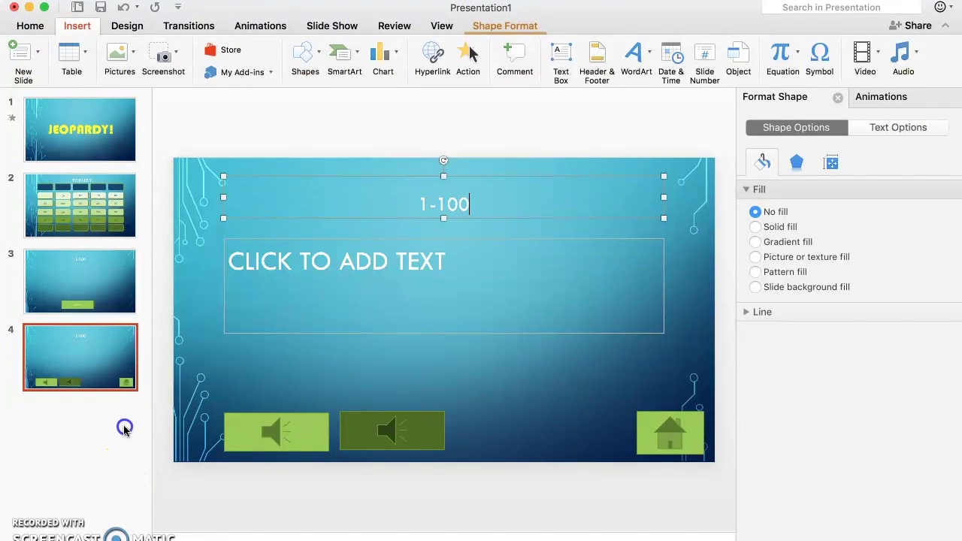
click(80, 286)
shift+click(81, 368)
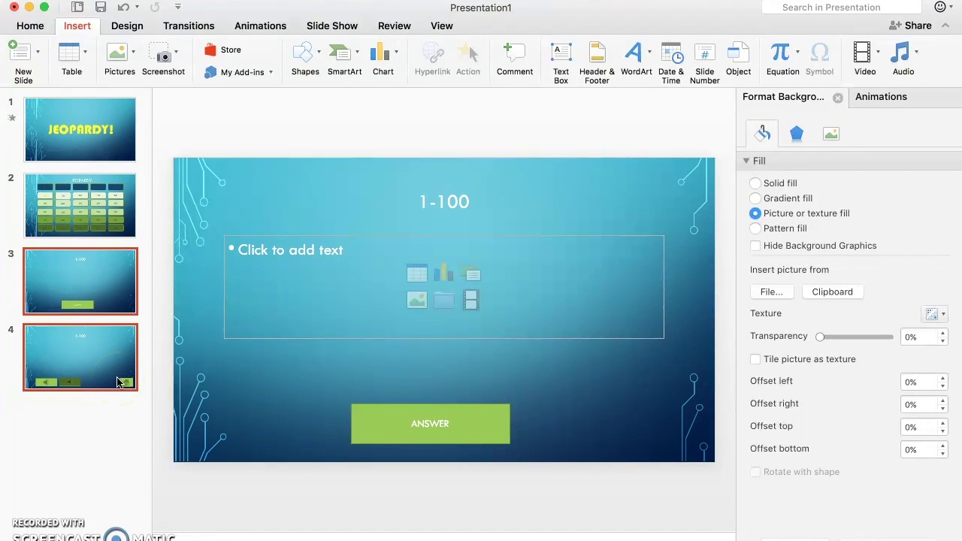
Paste the copied slides after slide 4 and retitle slide 5 '1-200'.
click(85, 402)
key(super+v)
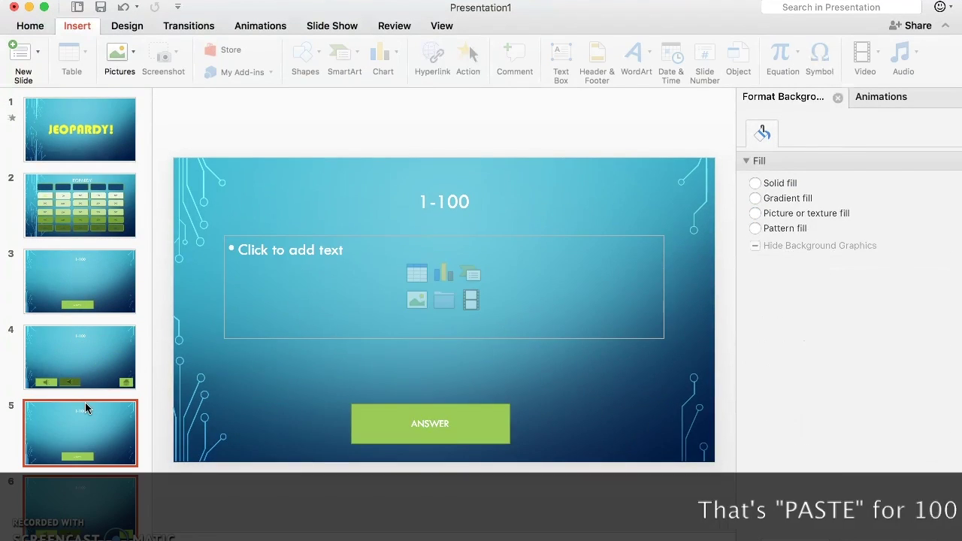
click(86, 433)
click(91, 418)
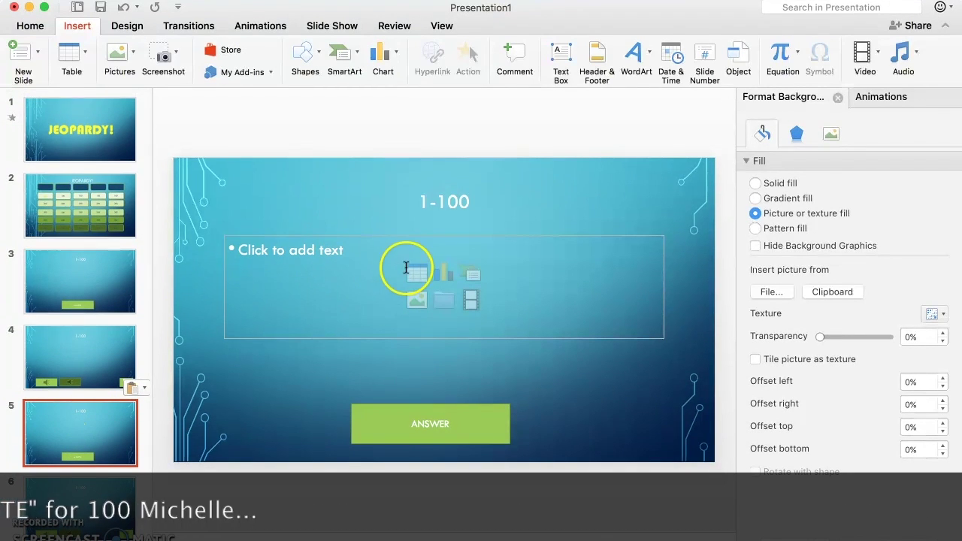
click(429, 201)
click(448, 202)
key(BackSpace)
text(2)
Retitle slide 6 '1-200'.
click(88, 496)
click(365, 241)
click(450, 205)
click(443, 203)
key(BackSpace)
text(200)
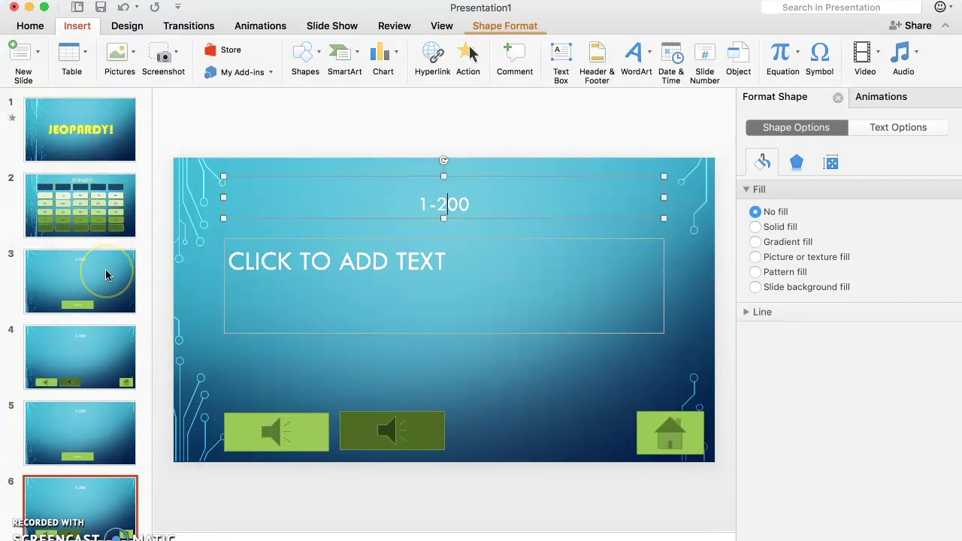
click(325, 27)
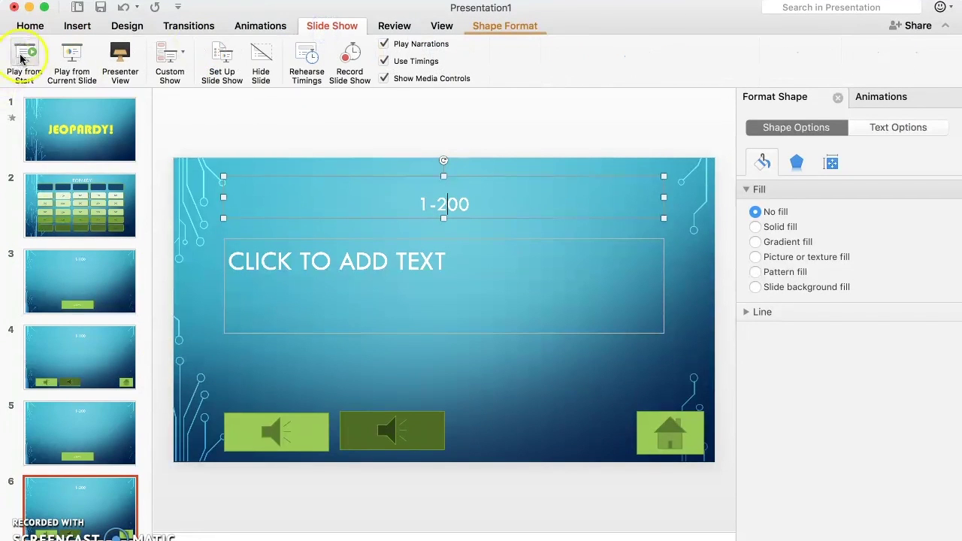
click(22, 56)
click(271, 170)
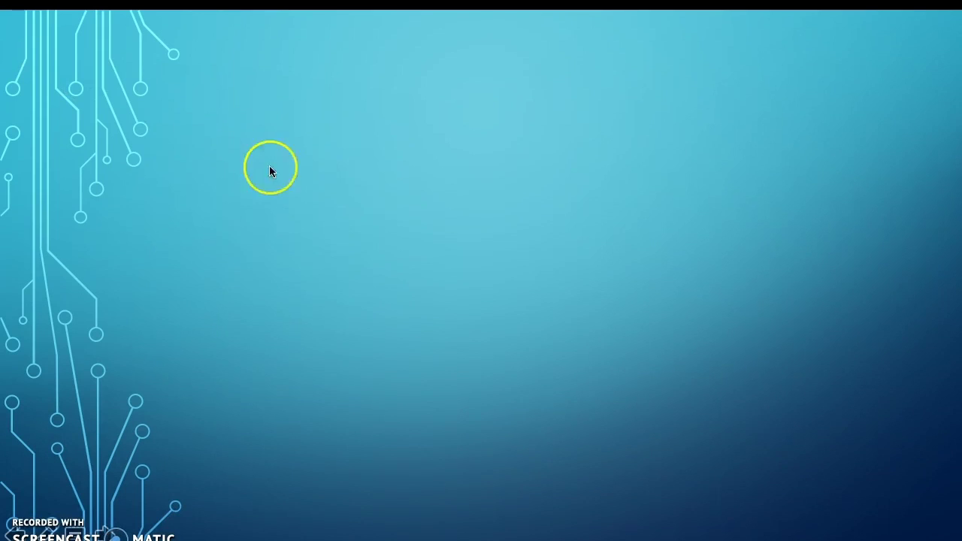
click(452, 317)
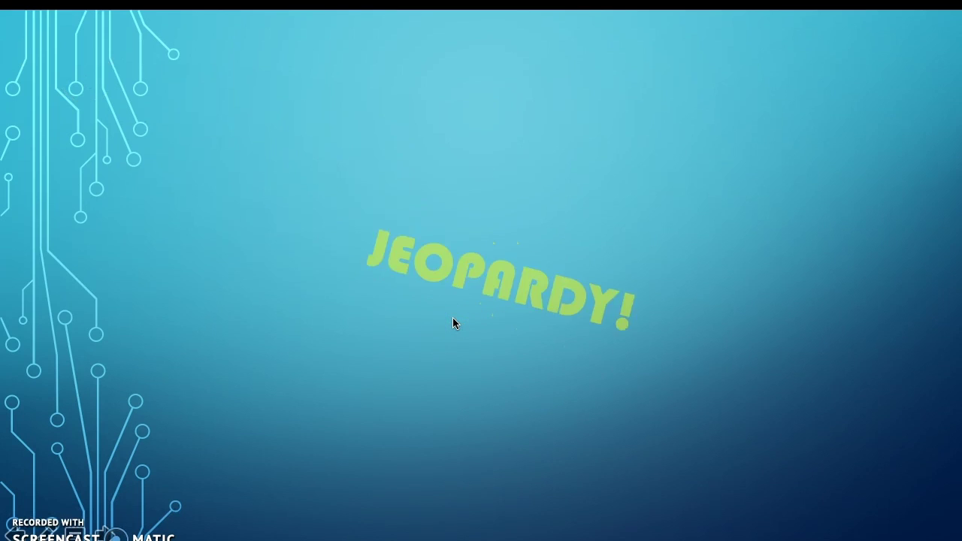
click(453, 319)
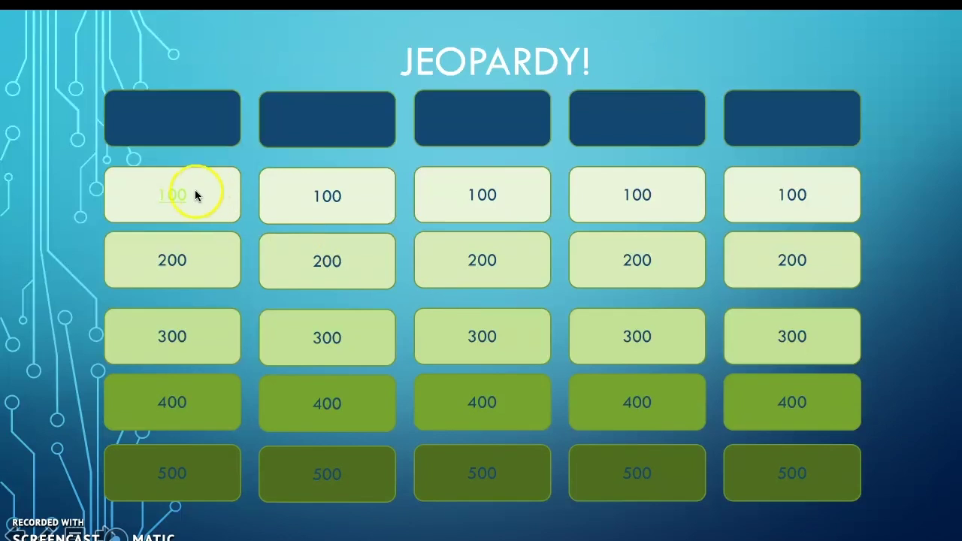
click(177, 202)
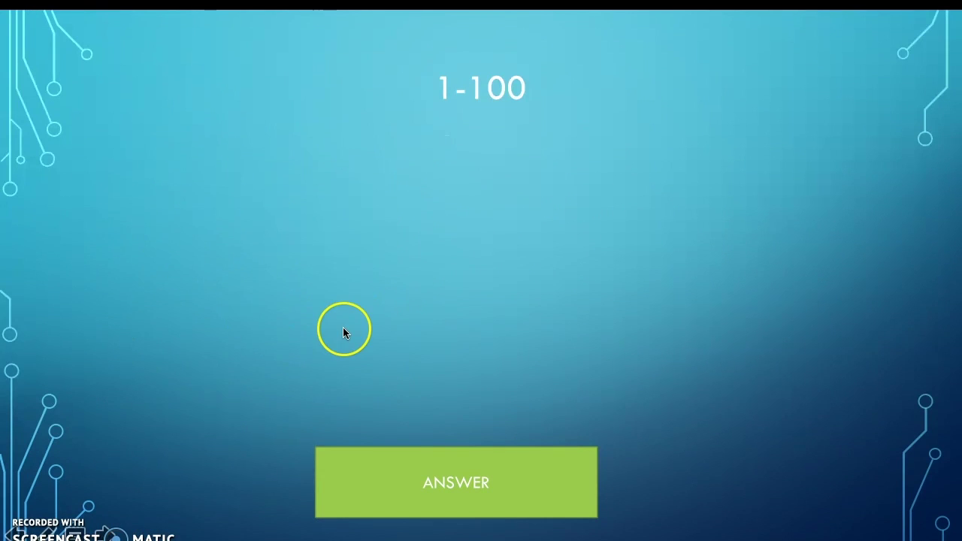
click(456, 493)
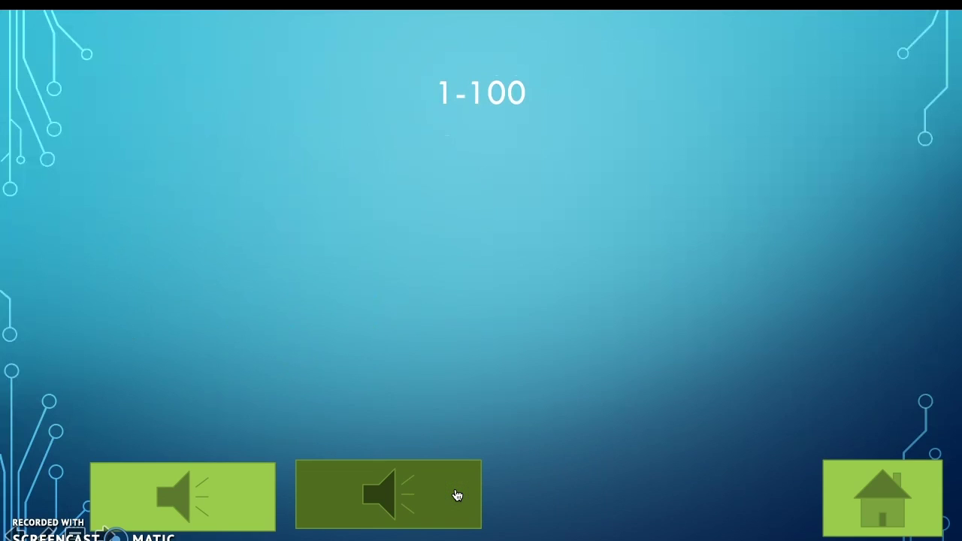
click(193, 494)
click(390, 496)
click(882, 499)
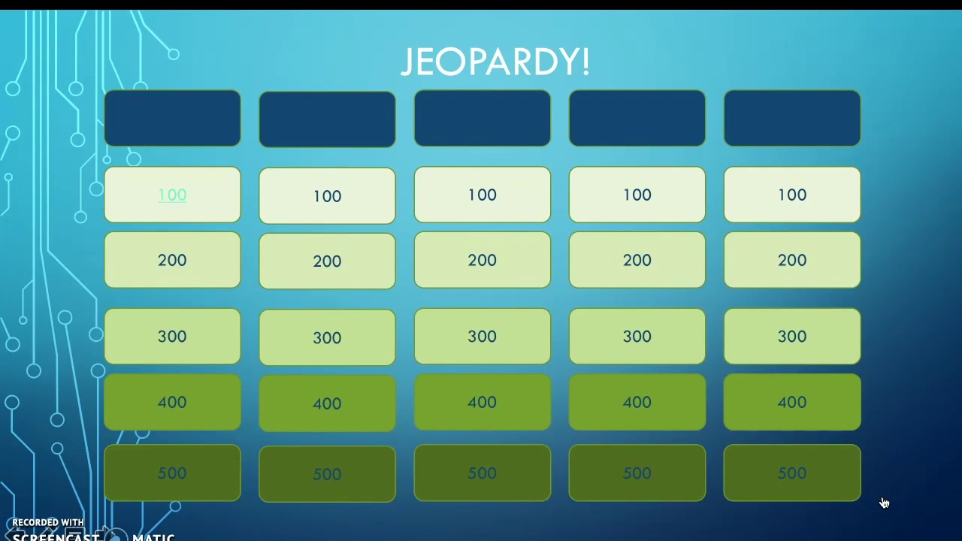
End the slideshow to return to the editor.
key(Escape)
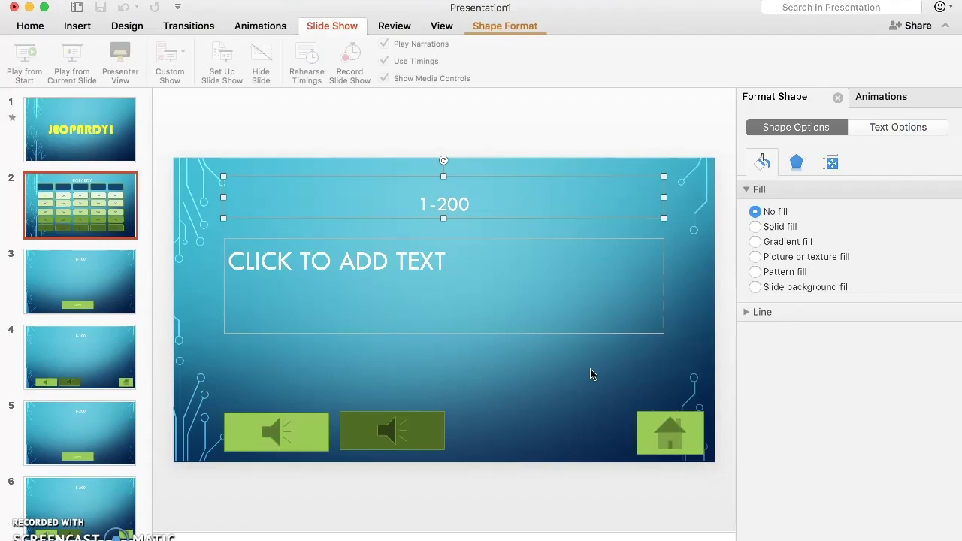